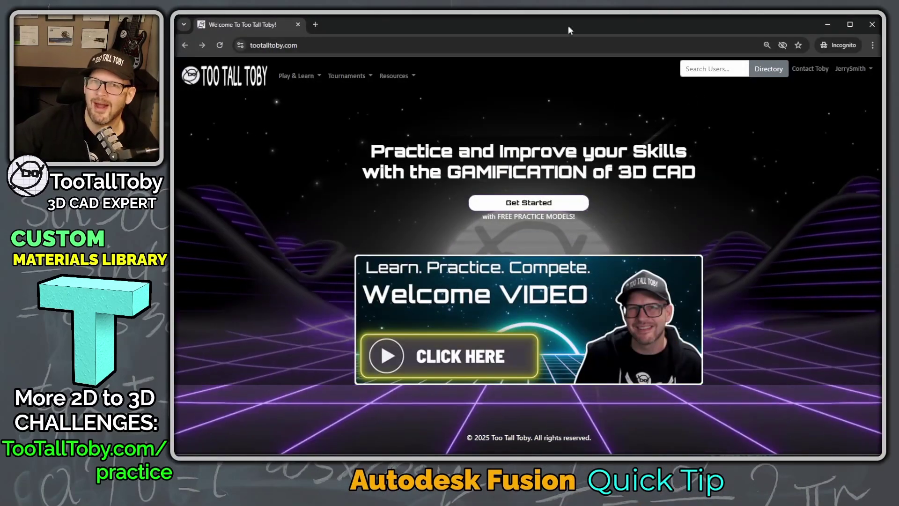
Step: Open the 25-01-01 T42 practice model page from Practice Models and scroll to its checklist
click(539, 203)
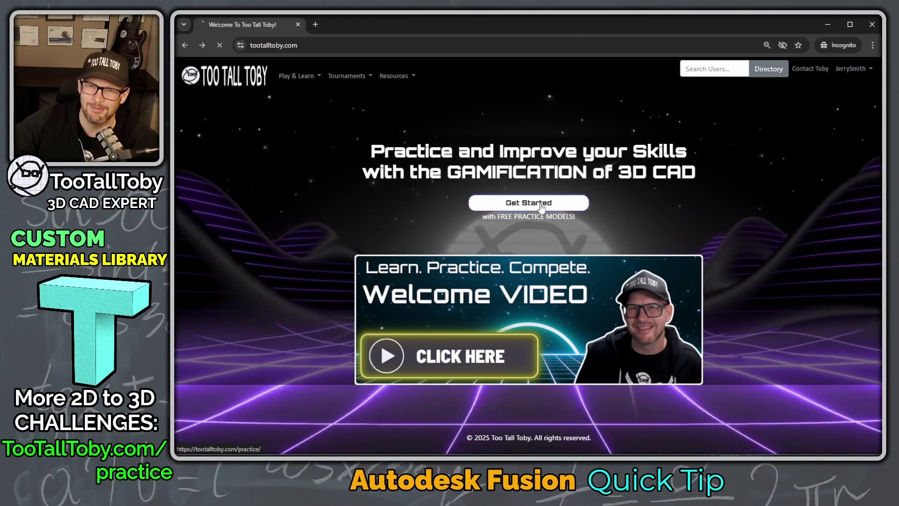
scroll(828, 224, down, 17)
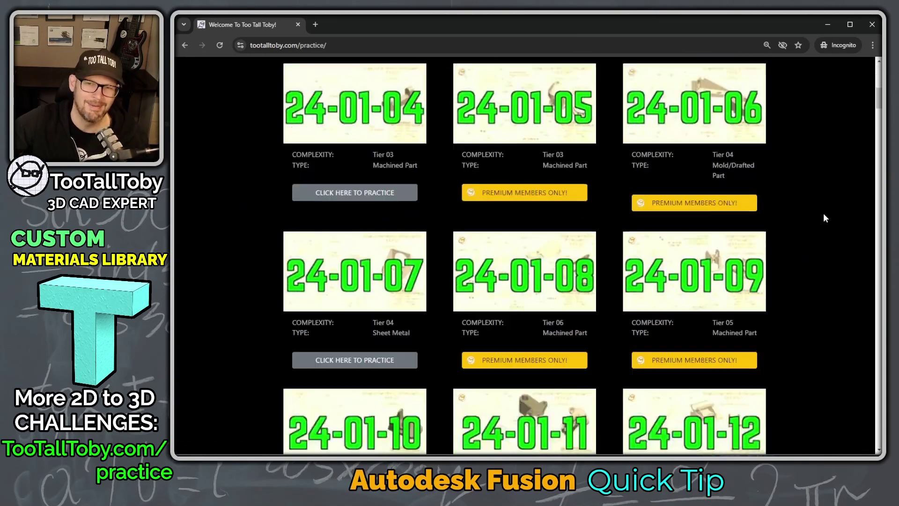
scroll(824, 184, down, 20)
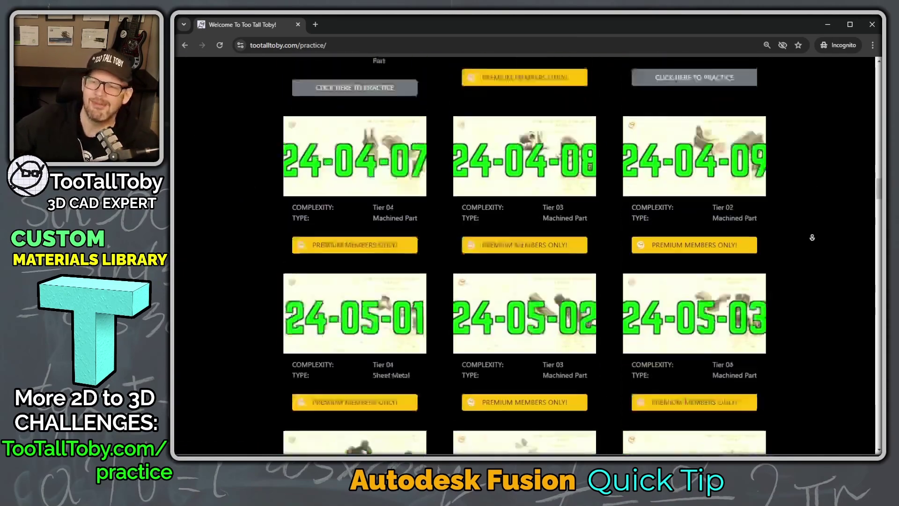
scroll(814, 236, down, 20)
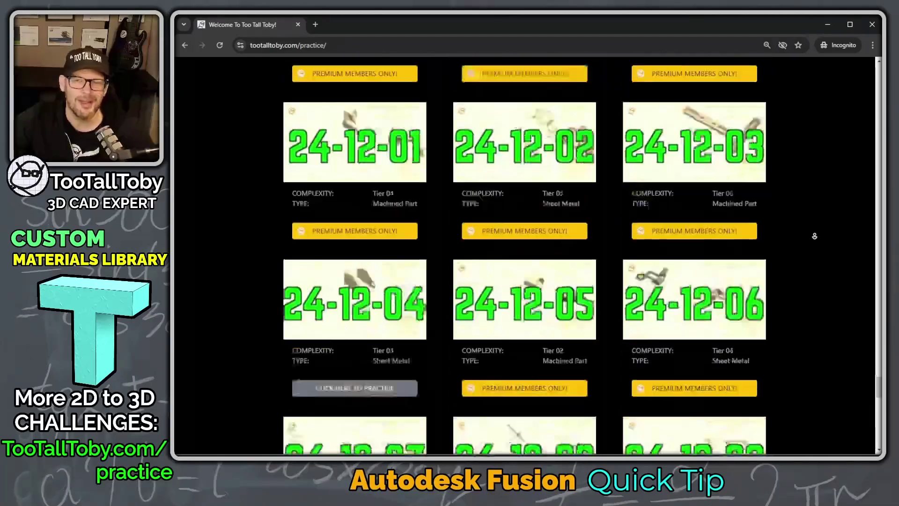
scroll(815, 239, up, 1)
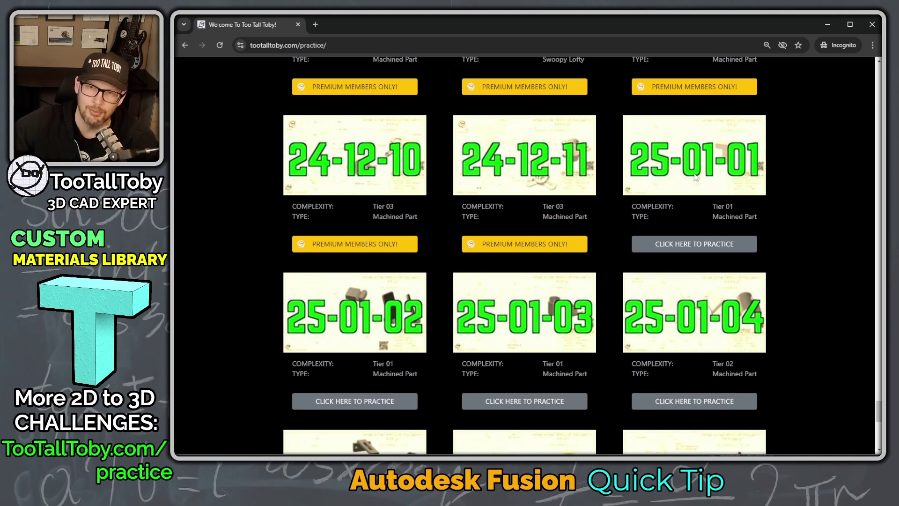
click(679, 243)
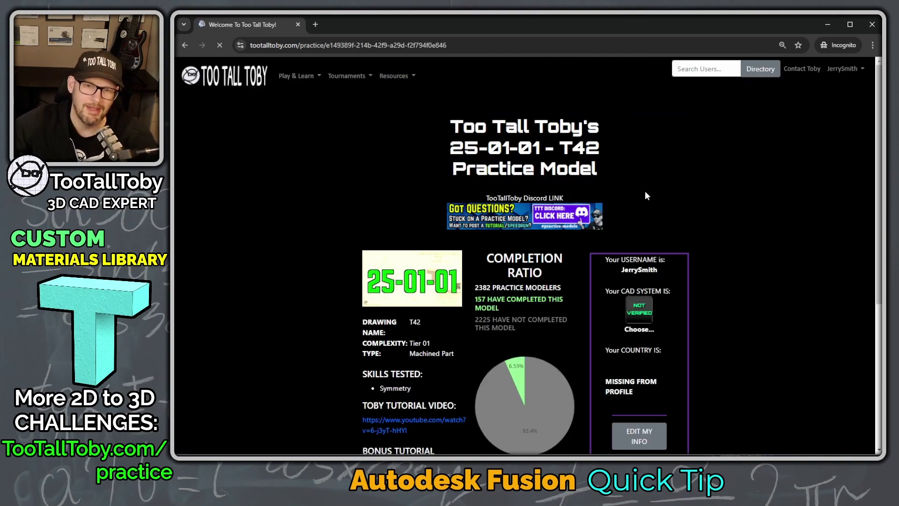
scroll(644, 191, down, 1)
scroll(644, 201, down, 4)
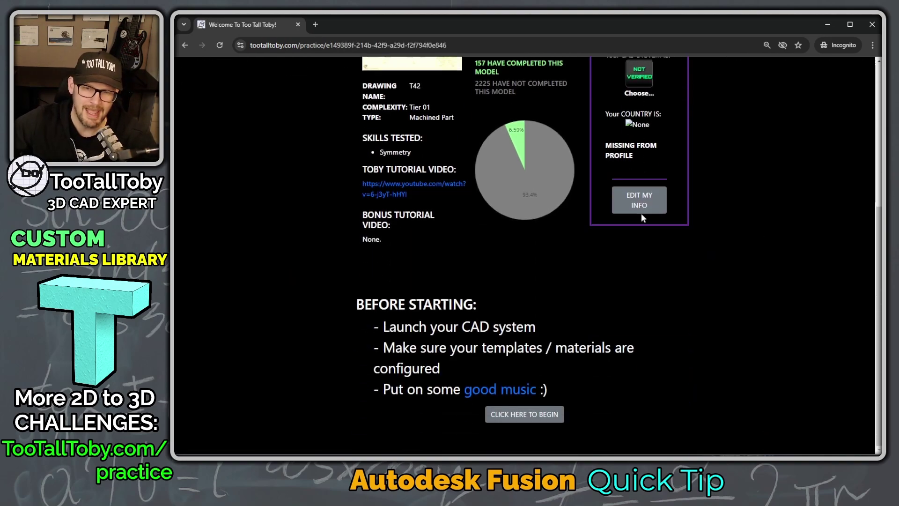
Step: Begin the T42 practice, reveal its drawing to start the timer, then return to Fusion
click(538, 414)
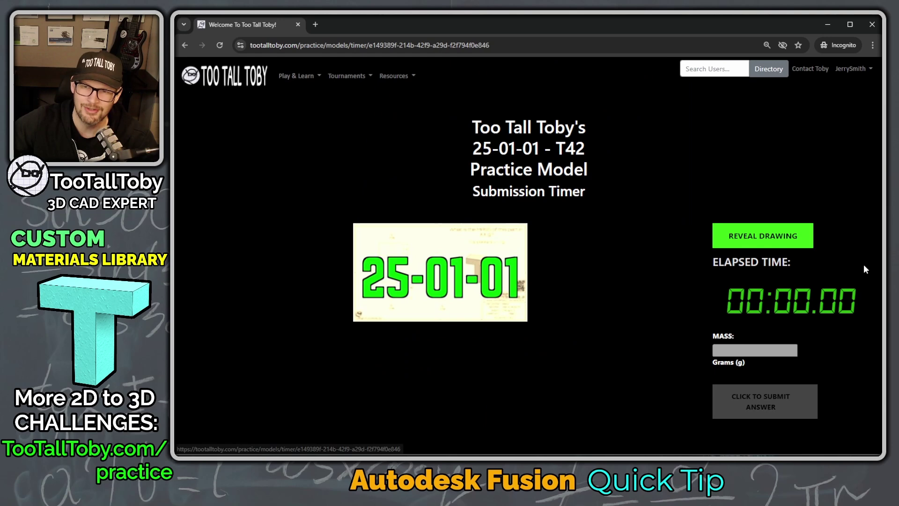
click(782, 236)
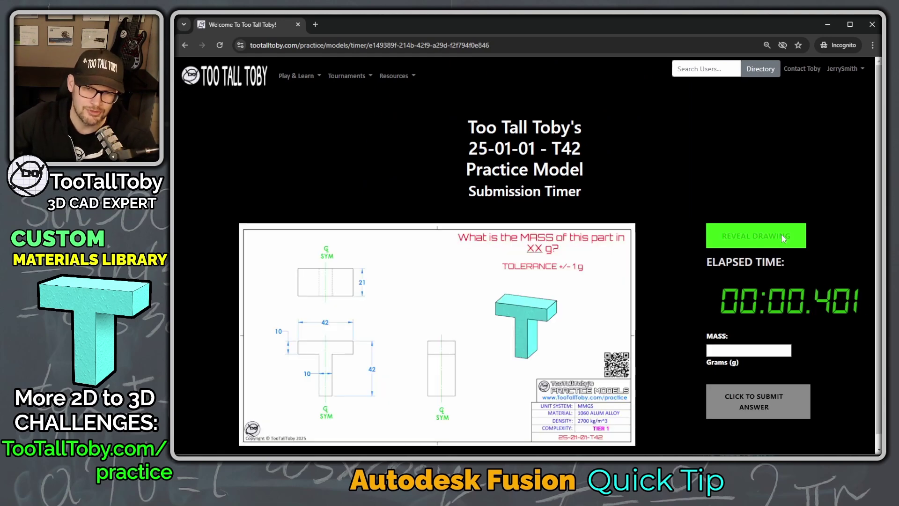
click(830, 24)
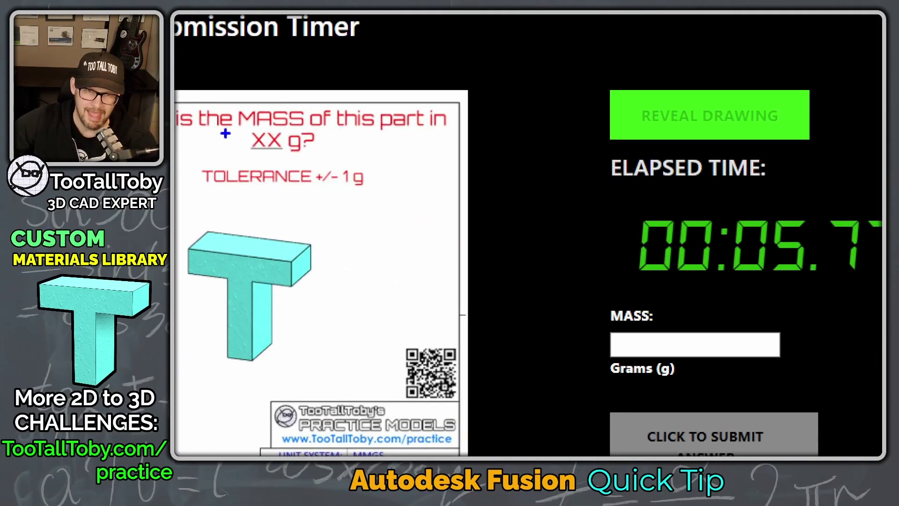
drag(228, 131, 383, 134)
drag(243, 153, 351, 163)
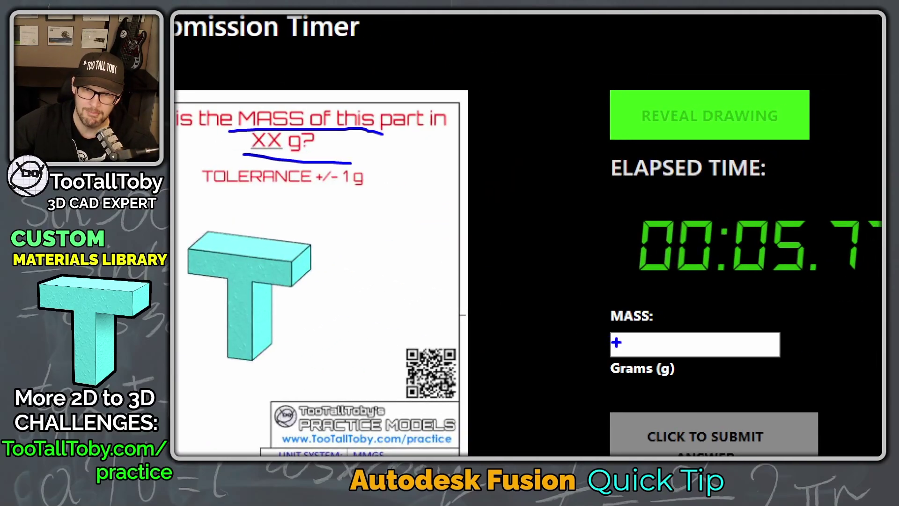
drag(615, 337, 331, 146)
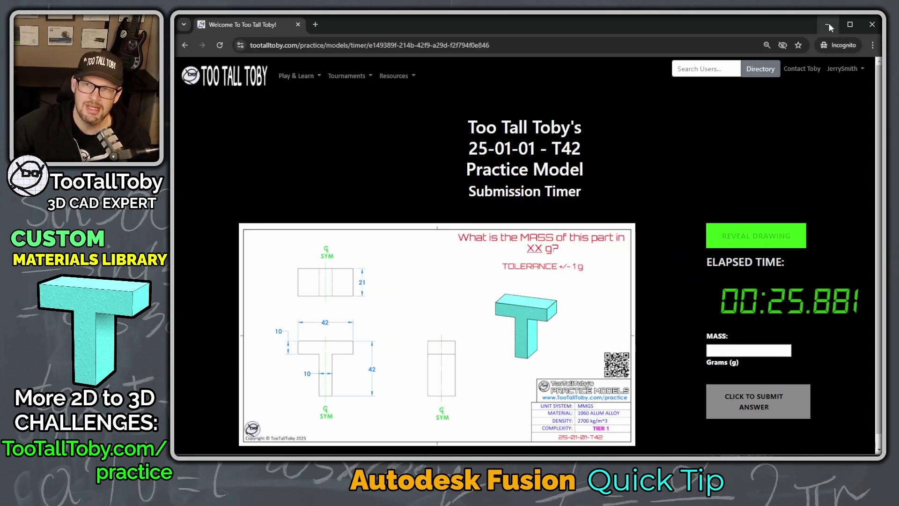
click(829, 23)
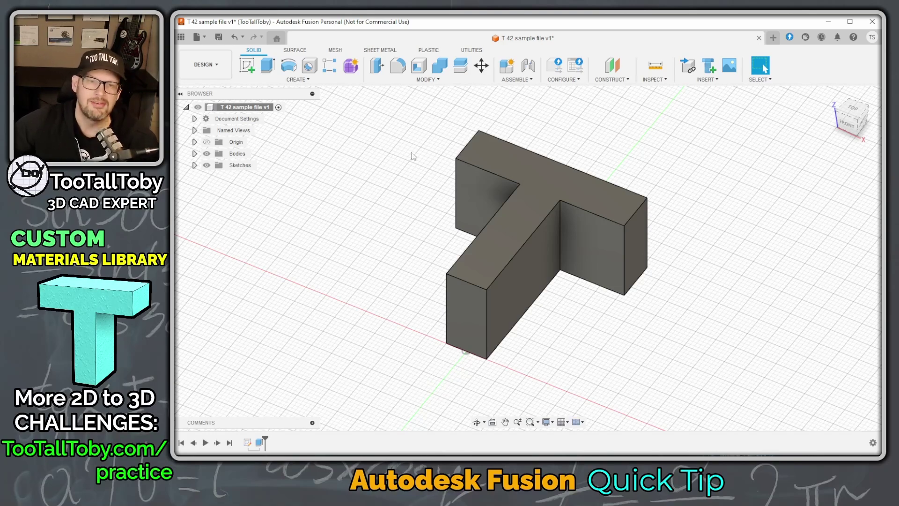
Step: Open the root component's Properties to read material Steel and mass 121.989 g
right_click(241, 108)
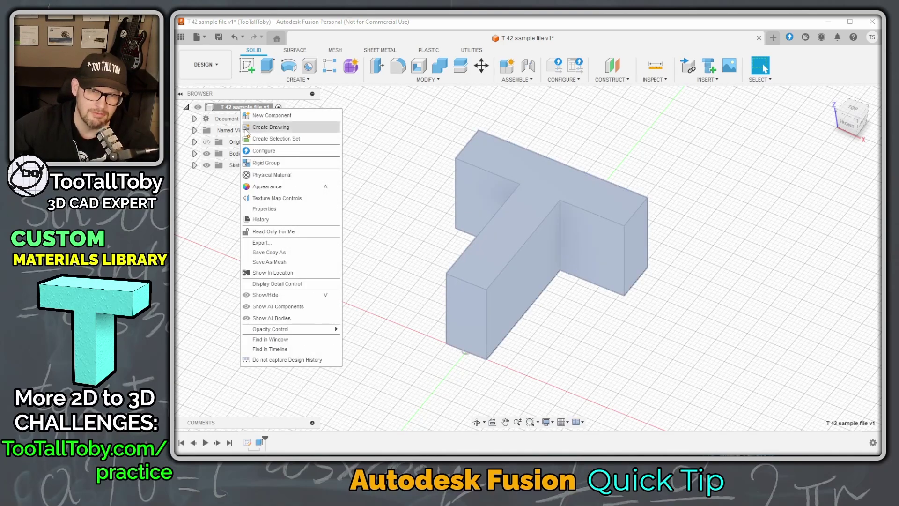
click(272, 209)
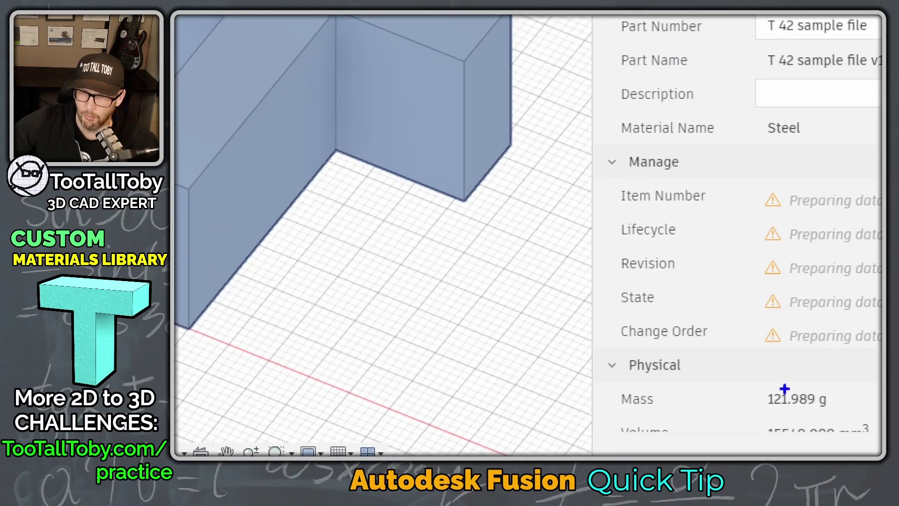
mouse_move(753, 408)
mouse_down()
mouse_move(831, 412)
mouse_move(844, 389)
mouse_move(748, 387)
mouse_up()
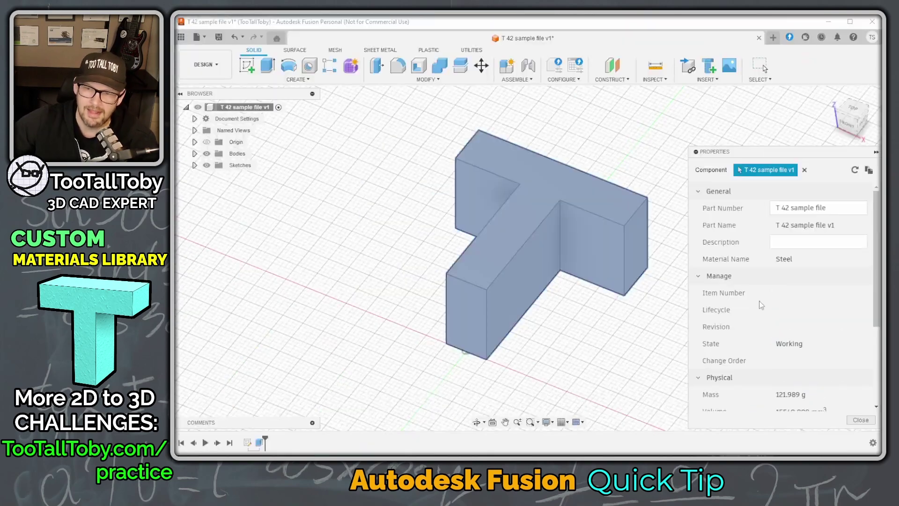
Step: Submit 121.989 g as the T42 mass answer and read the INCORRECT result
key(alt+Tab)
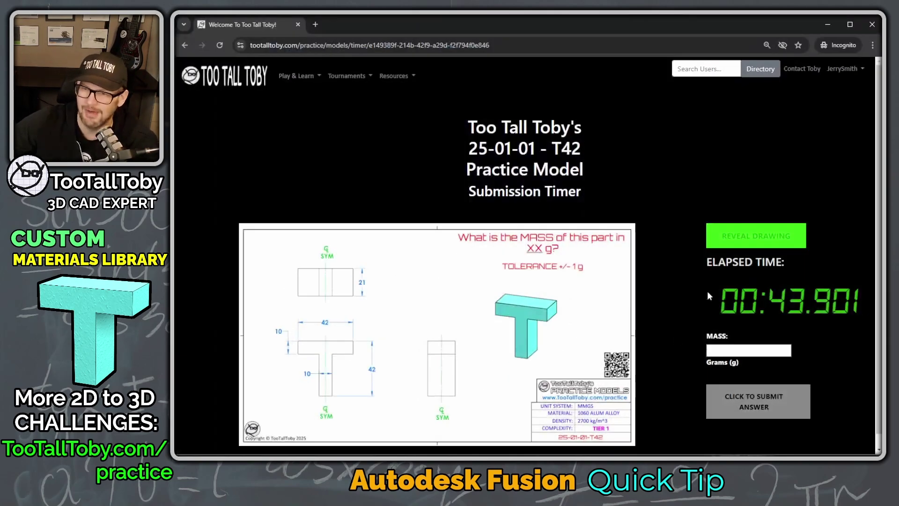
click(727, 351)
text(121.989)
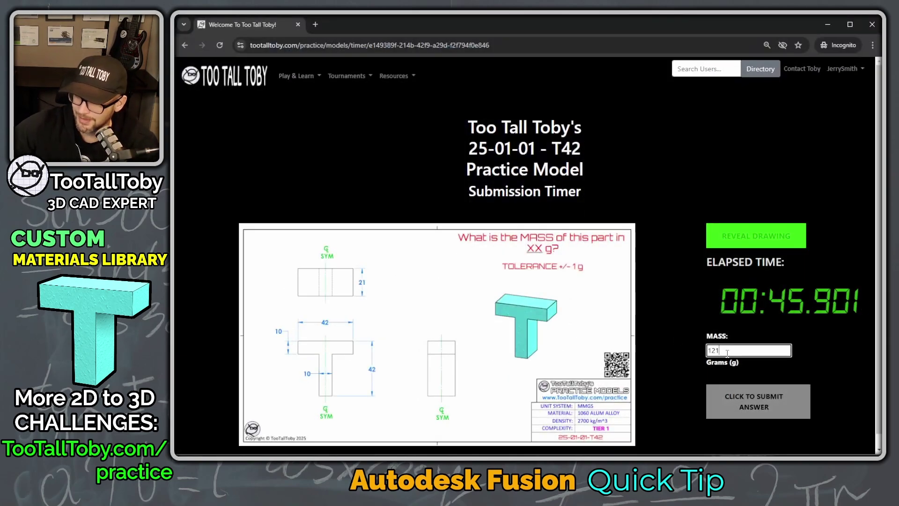
key(Return)
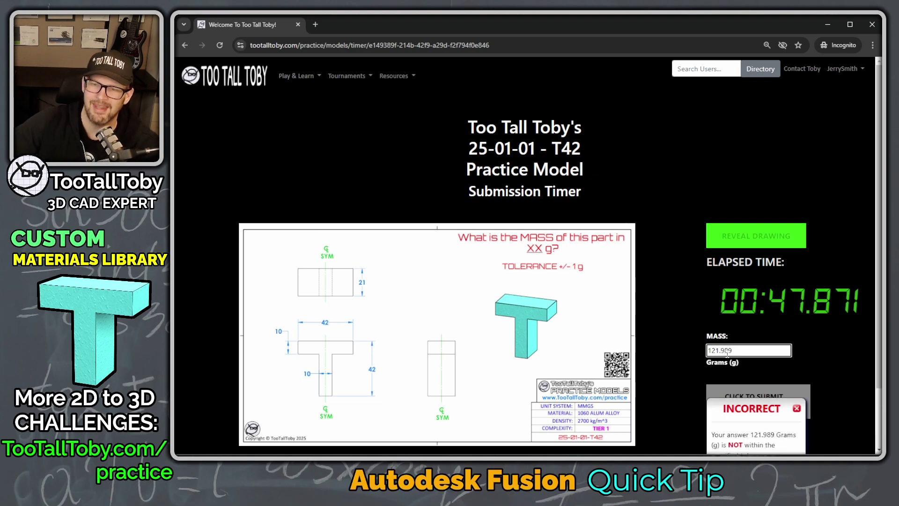
scroll(728, 354, down, 2)
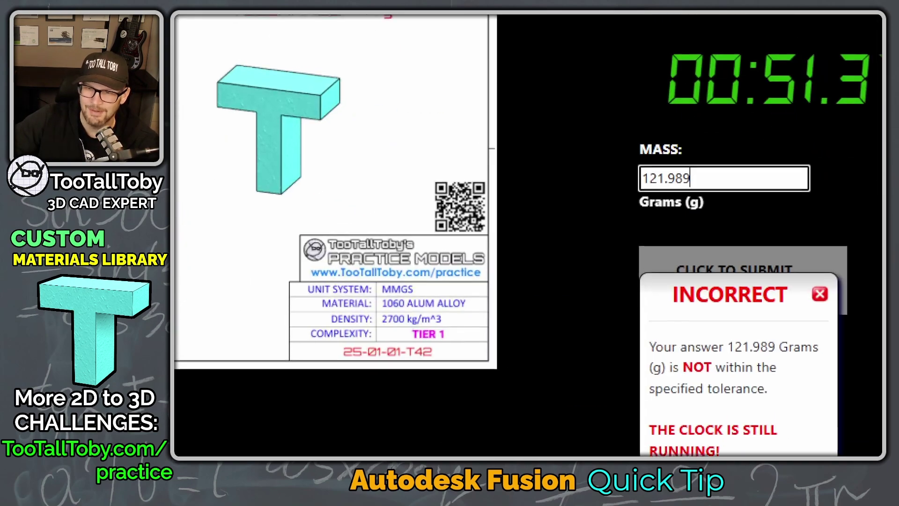
drag(720, 388, 827, 390)
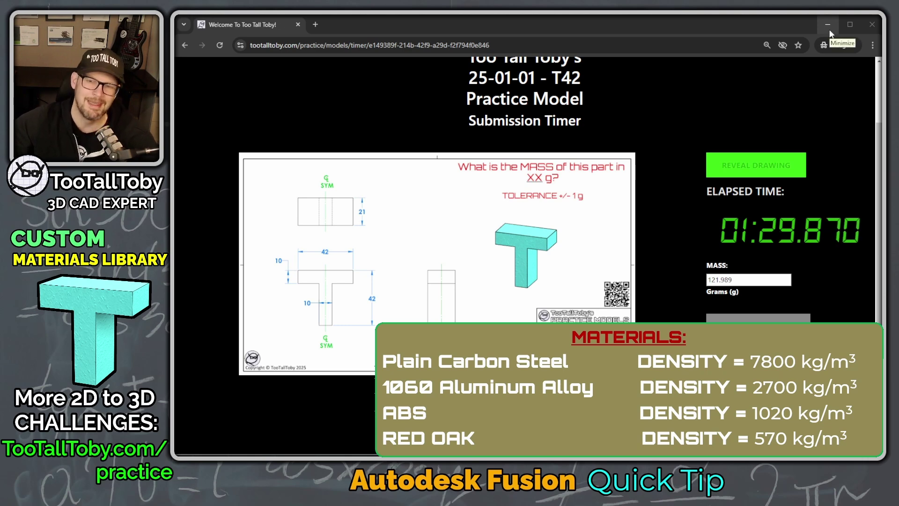
Step: Return to Fusion, close the component properties, and open the MODIFY menu
click(829, 29)
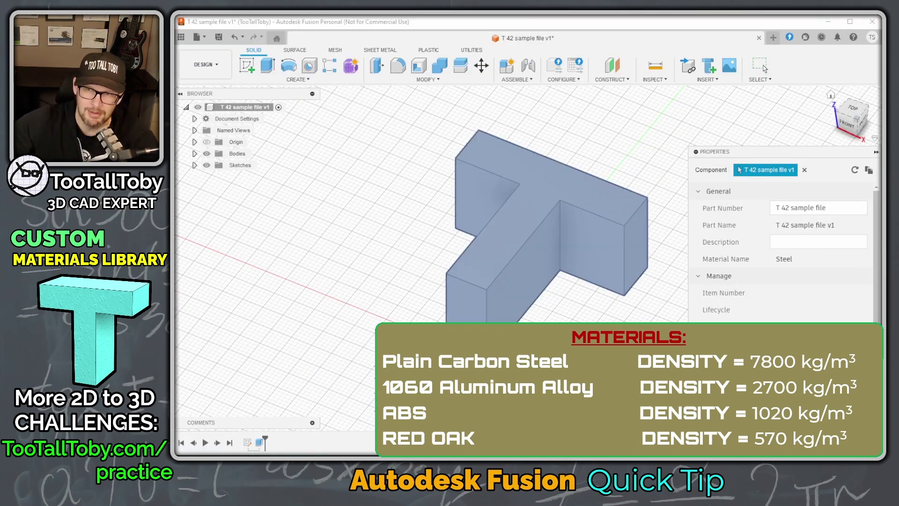
key(Escape)
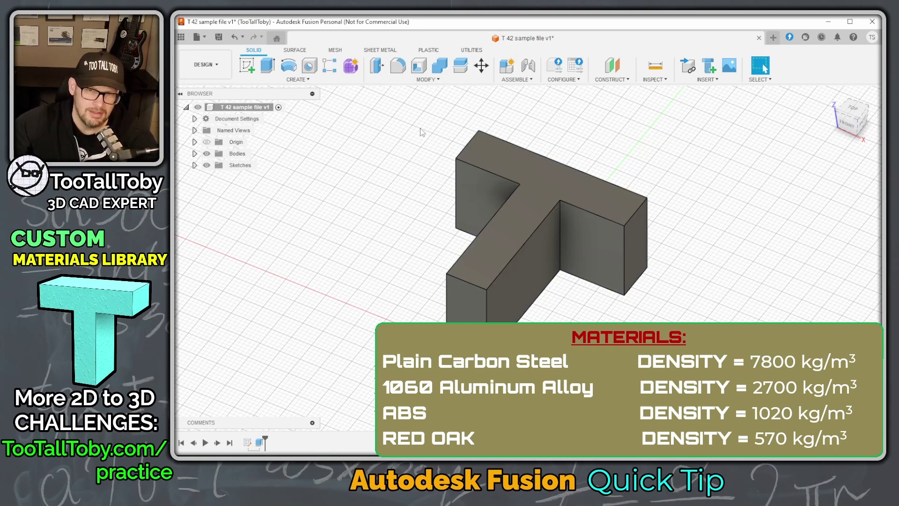
click(432, 80)
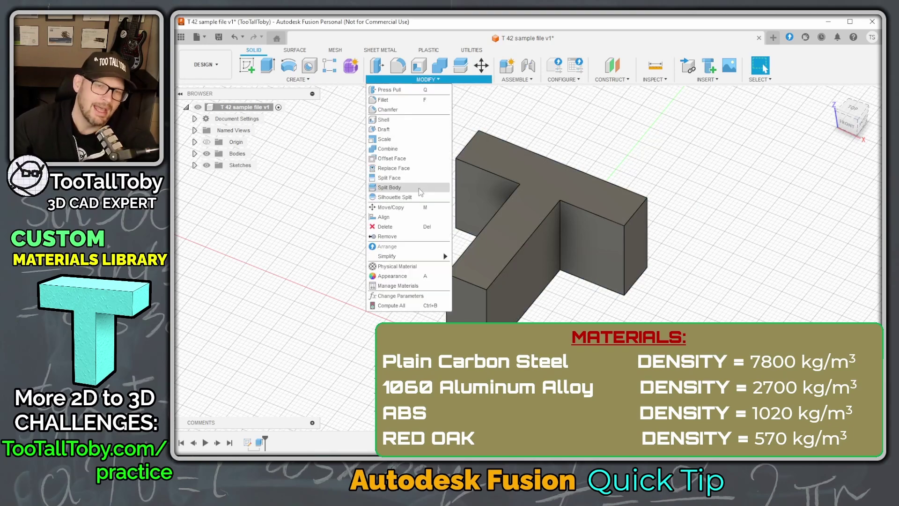
Step: Open Manage Materials and select Aluminum 3105-H18 in the Fusion Material Library
click(424, 286)
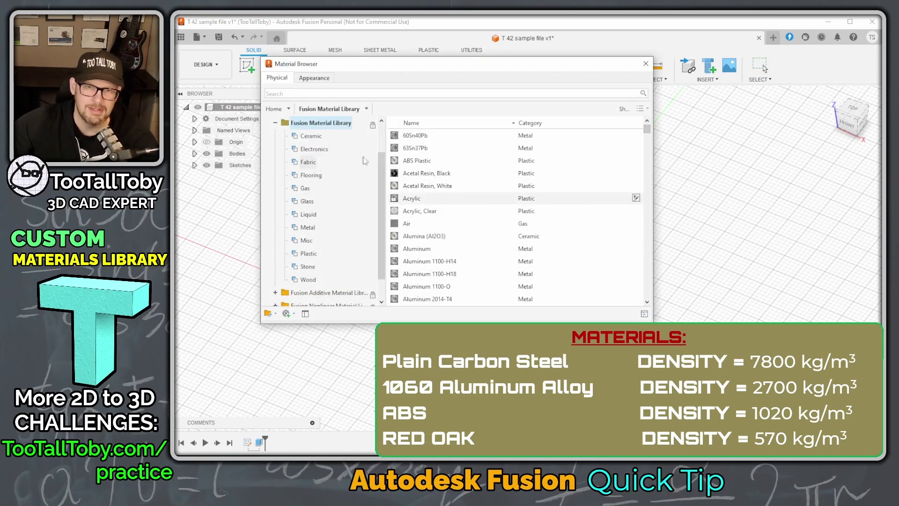
scroll(418, 252, down, 1)
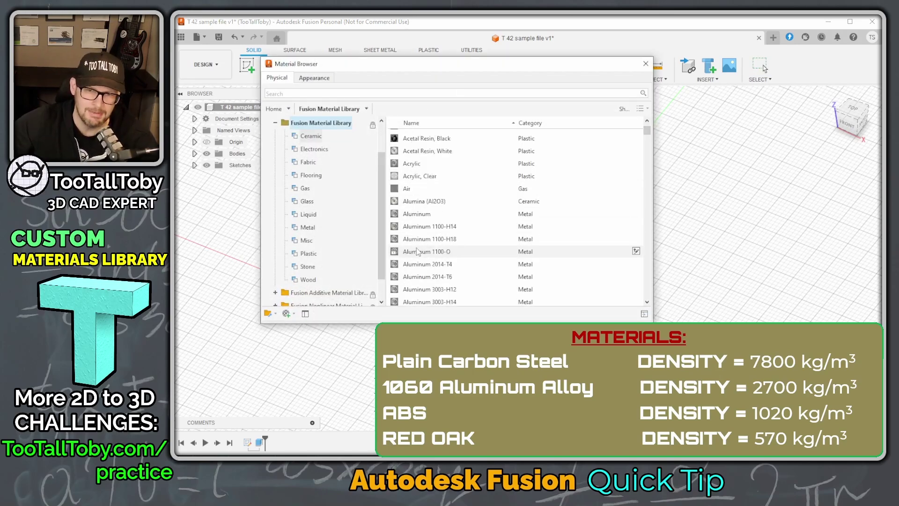
scroll(421, 249, down, 5)
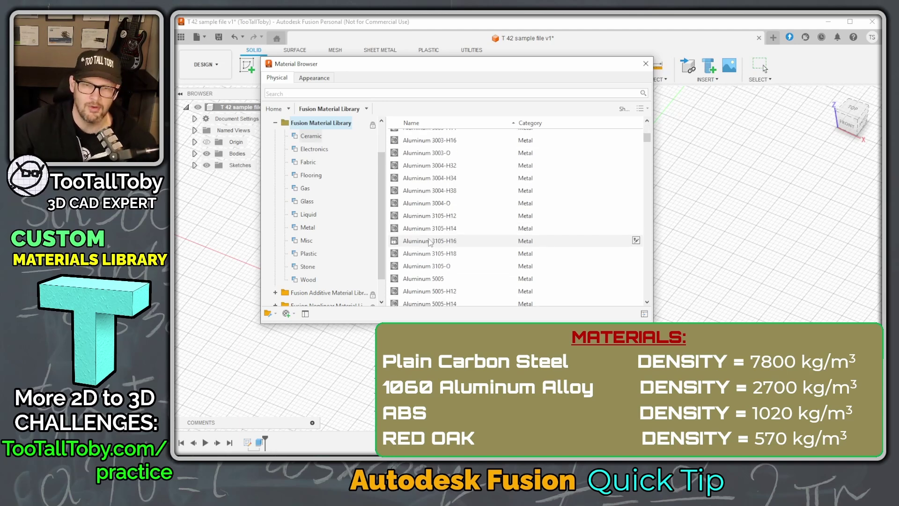
scroll(434, 236, down, 1)
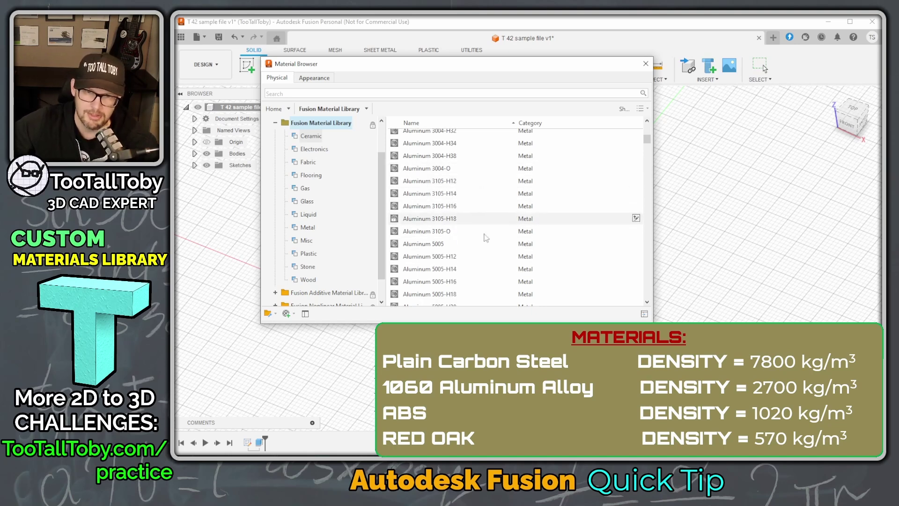
scroll(462, 227, down, 1)
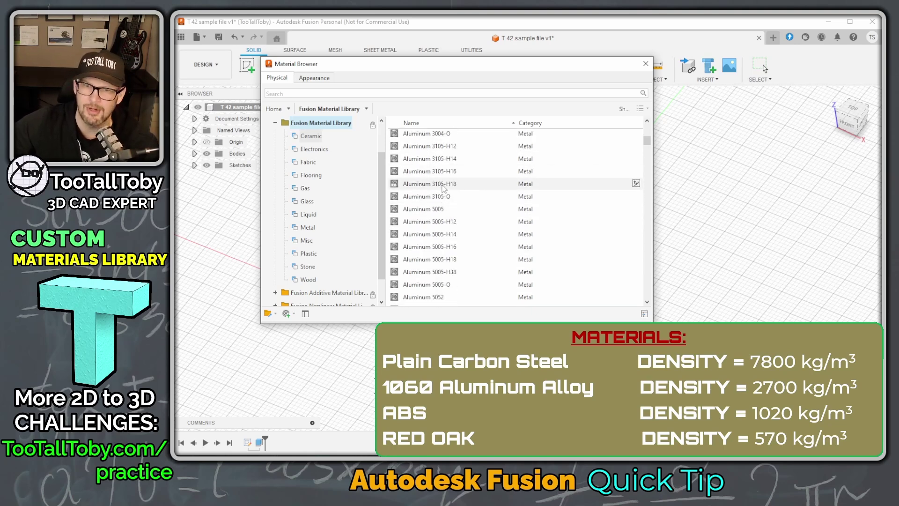
click(443, 186)
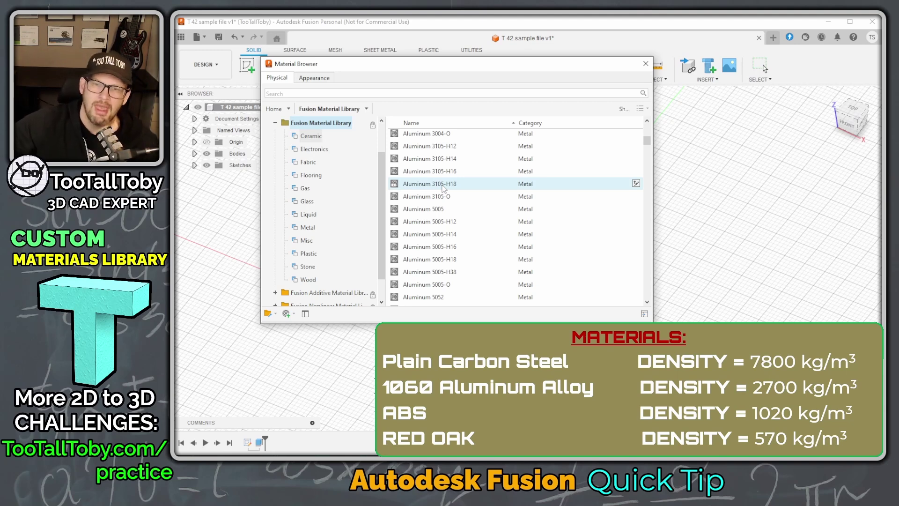
Step: Add Aluminum 3105-H18 to Favorites and display the Favorites library
right_click(443, 188)
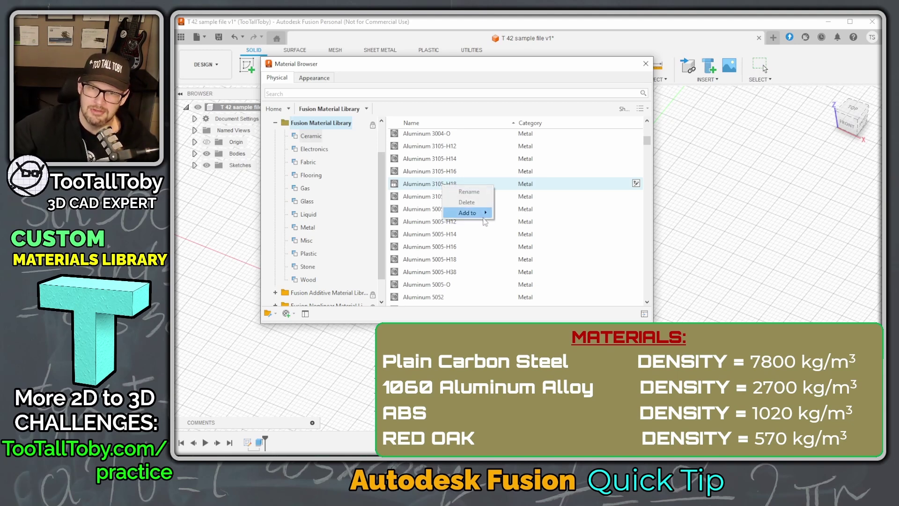
mouse_move(468, 213)
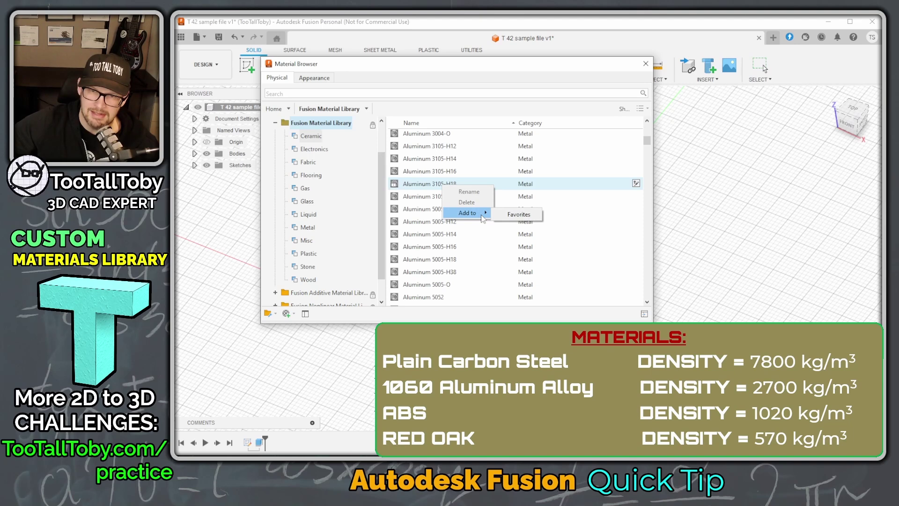
click(524, 218)
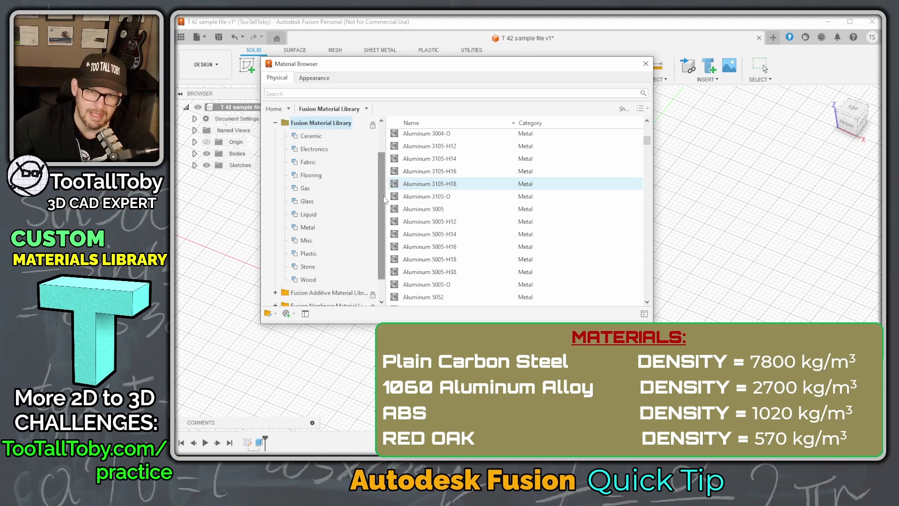
scroll(383, 200, up, 1)
click(303, 136)
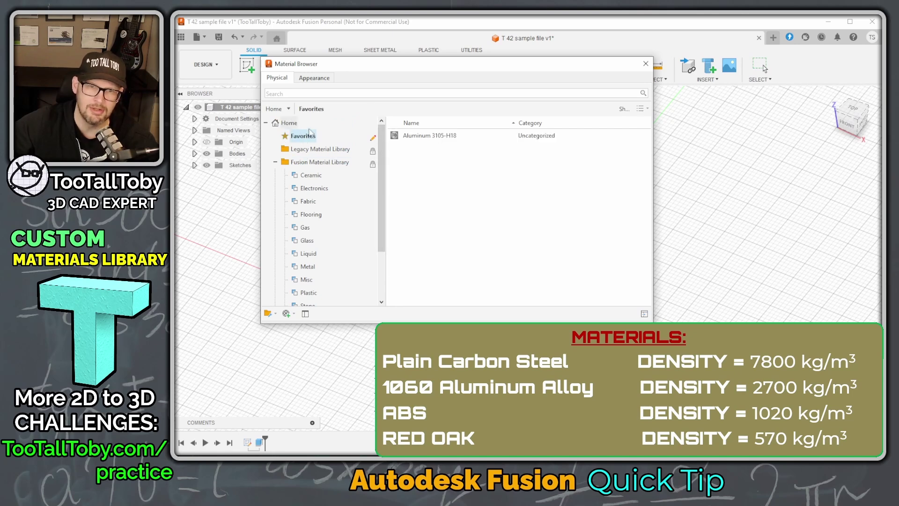
right_click(425, 137)
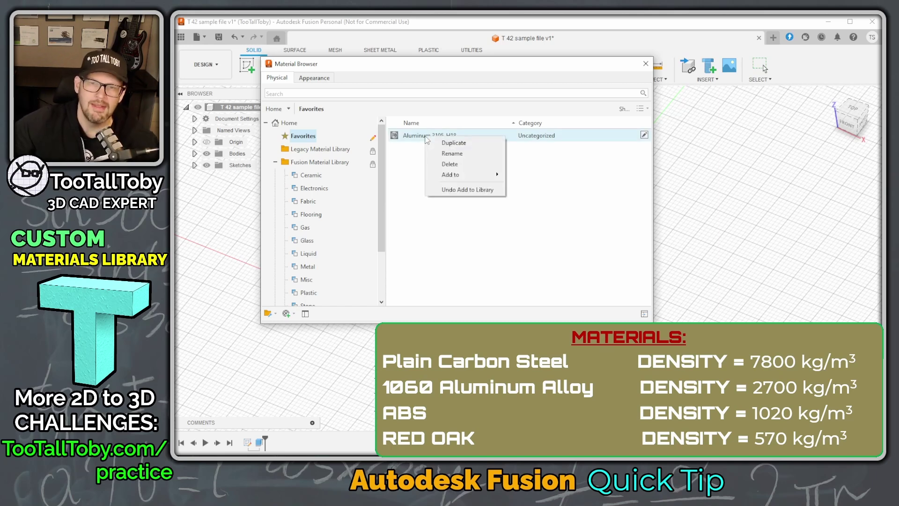
Step: Duplicate Aluminum 3105-H18 in Favorites and rename the copy TOBYS ALUM
click(474, 145)
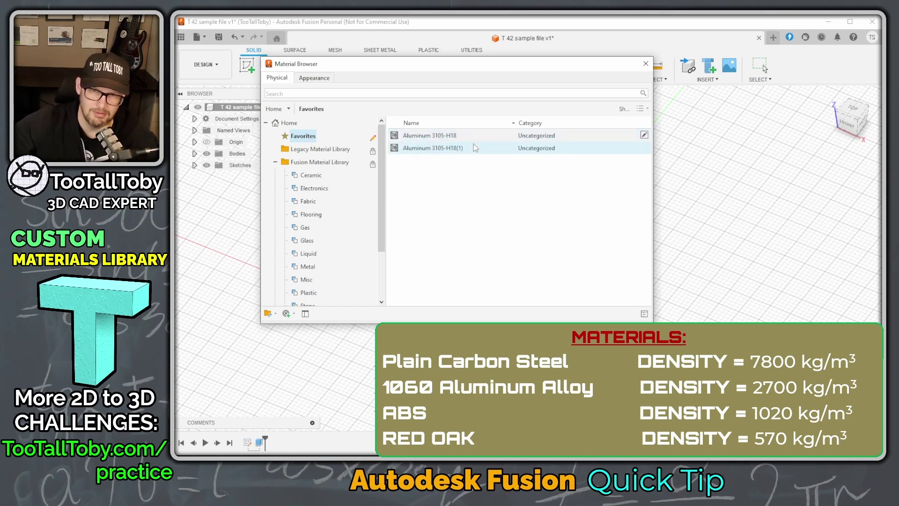
right_click(439, 151)
click(489, 168)
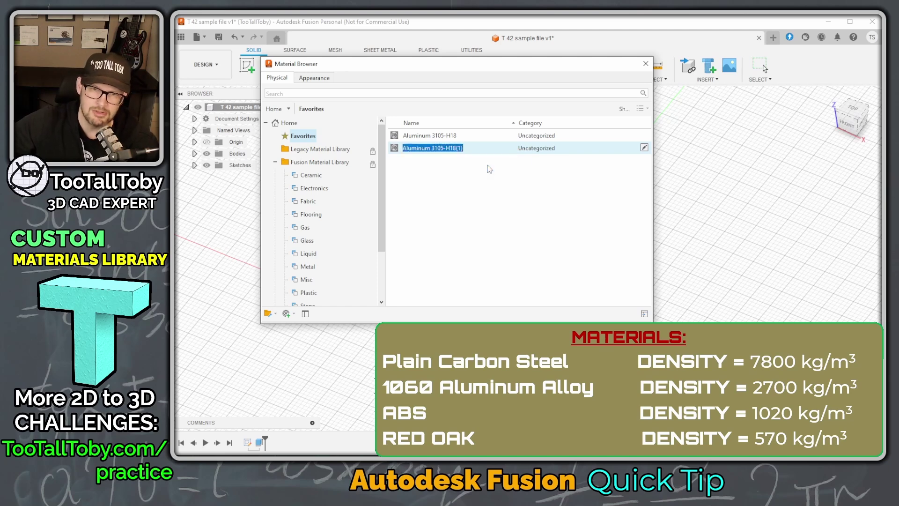
text(TOBYS ALUM)
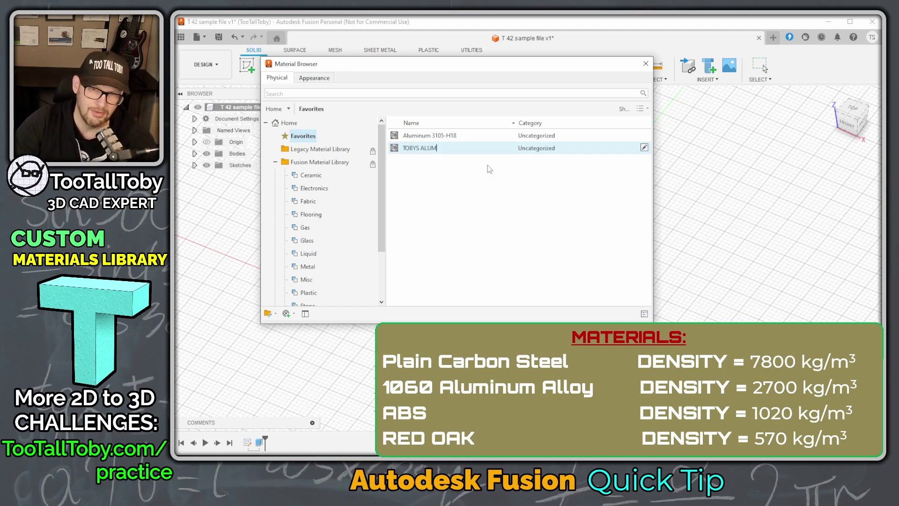
key(Return)
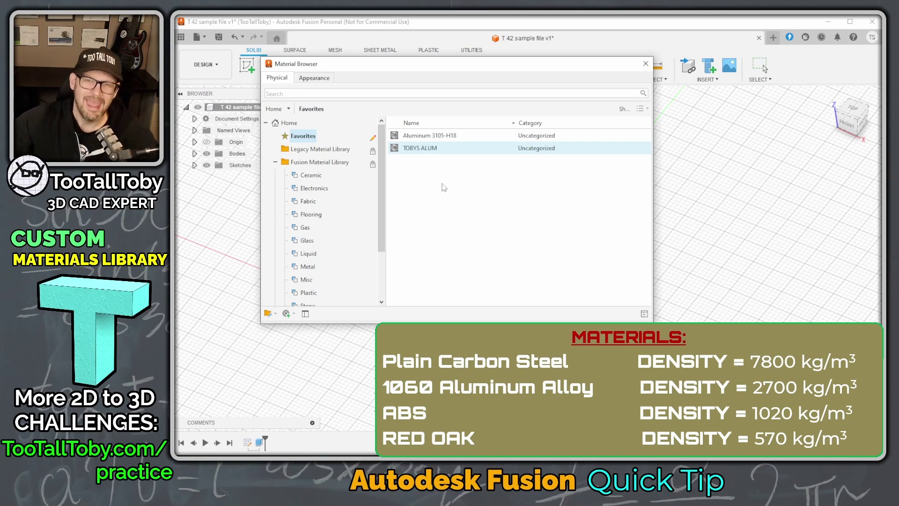
right_click(422, 148)
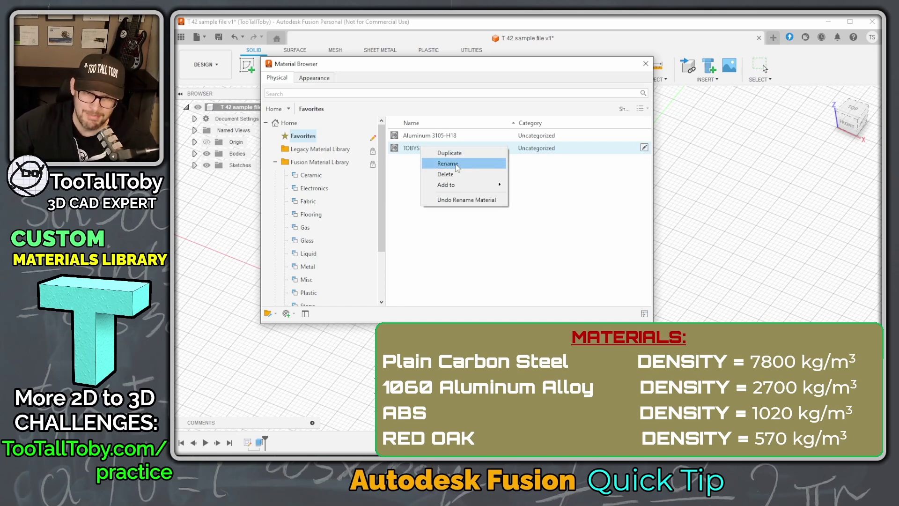
click(632, 163)
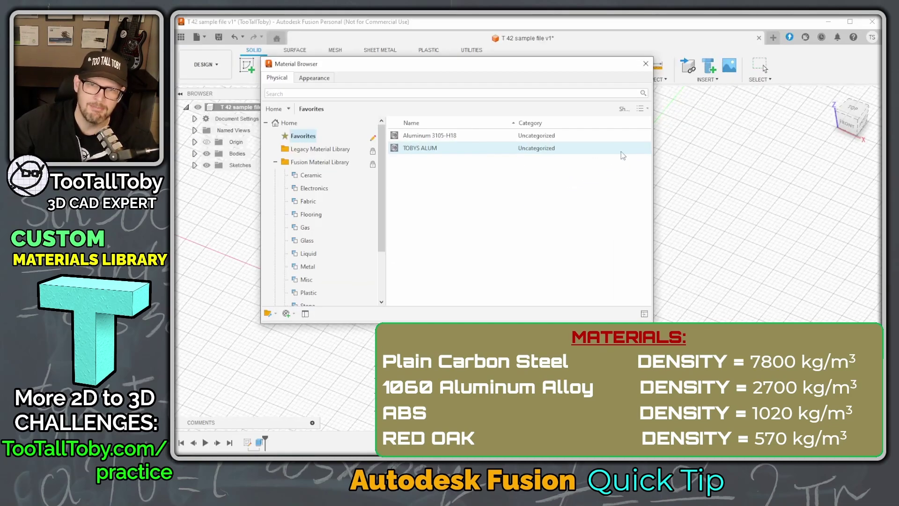
Step: Edit TOBYS ALUM and view its Physical tab density of 2.710 g/cm³
click(645, 148)
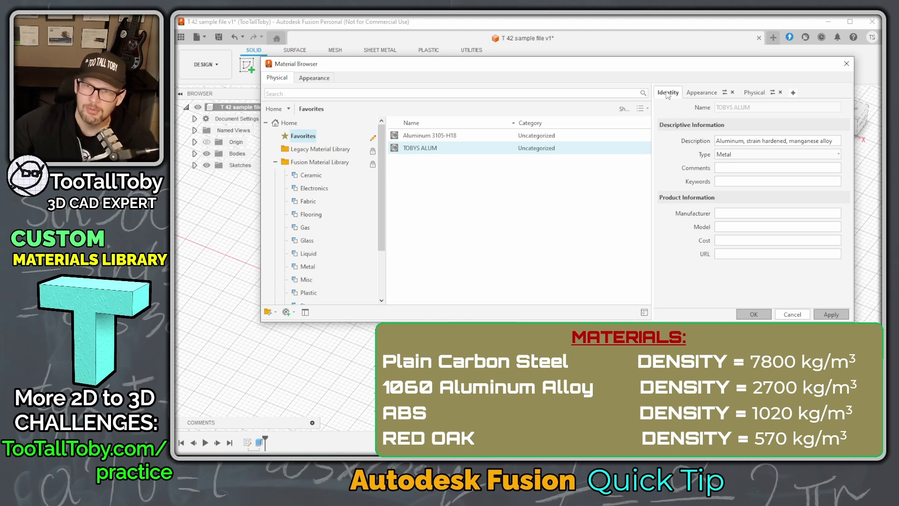
click(703, 93)
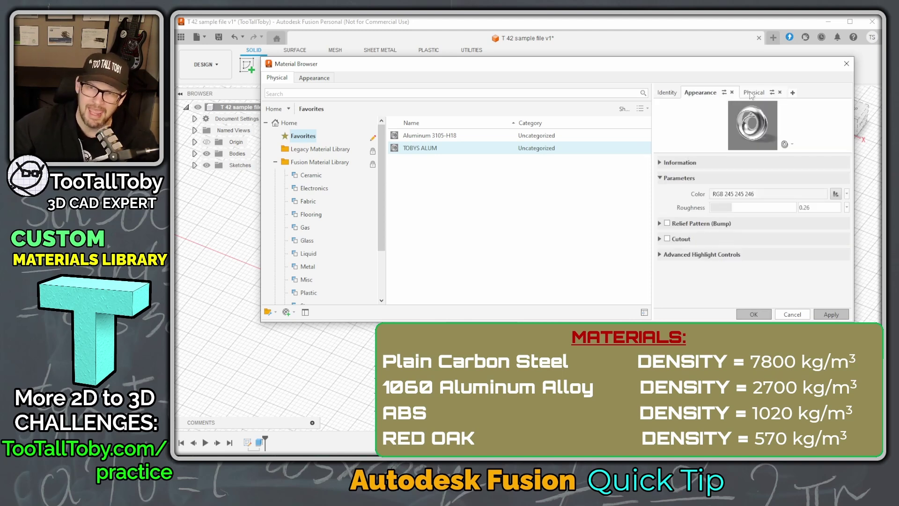
click(752, 94)
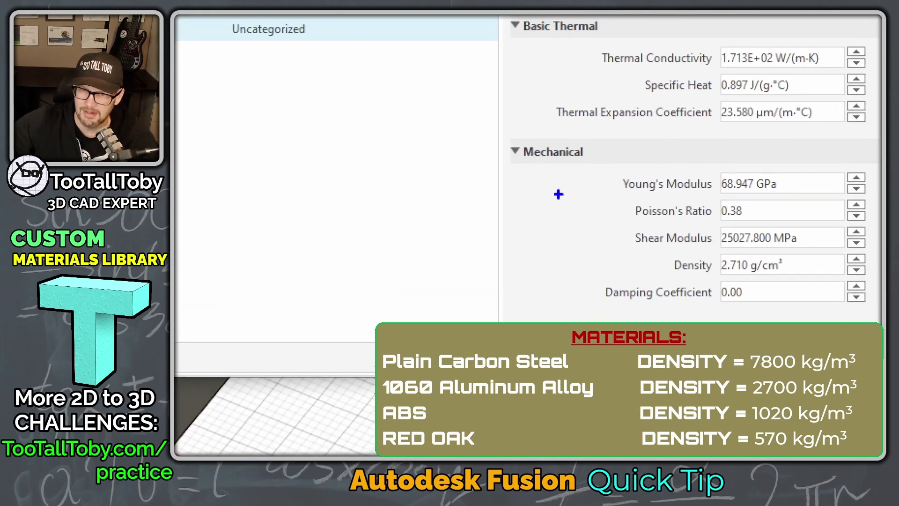
mouse_move(507, 164)
mouse_down()
mouse_move(606, 168)
mouse_move(600, 142)
mouse_move(497, 161)
mouse_up()
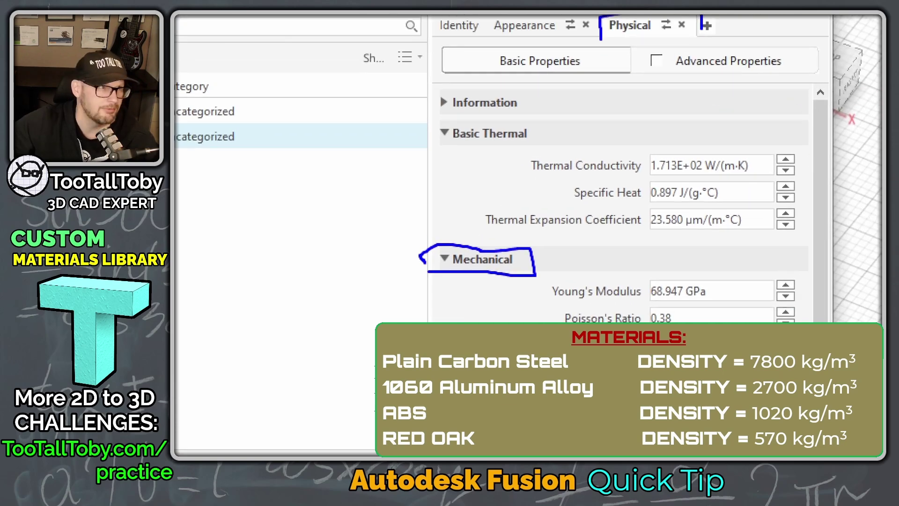
drag(701, 29, 701, 44)
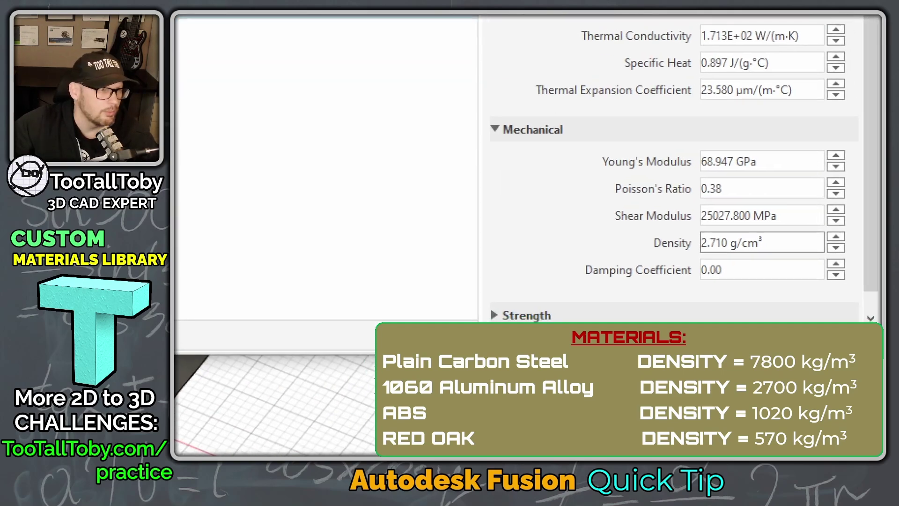
drag(641, 241, 558, 241)
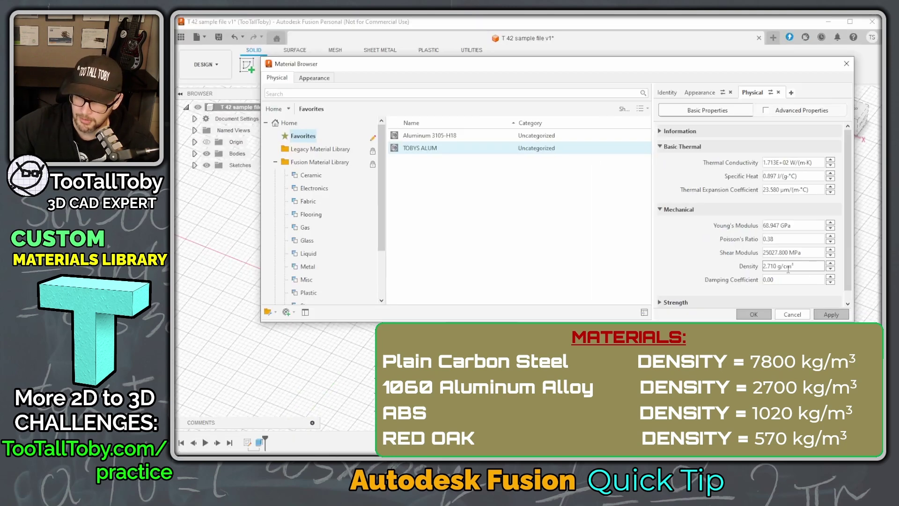
Step: Change TOBYS ALUM's density to 2.700 g/cm³, apply it, and close the Material Browser
triple_click(722, 245)
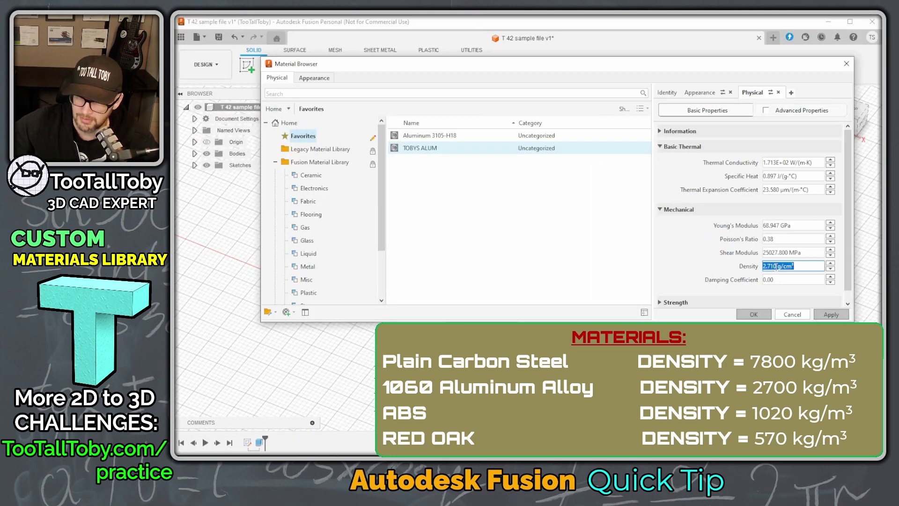
click(773, 266)
key(BackSpace)
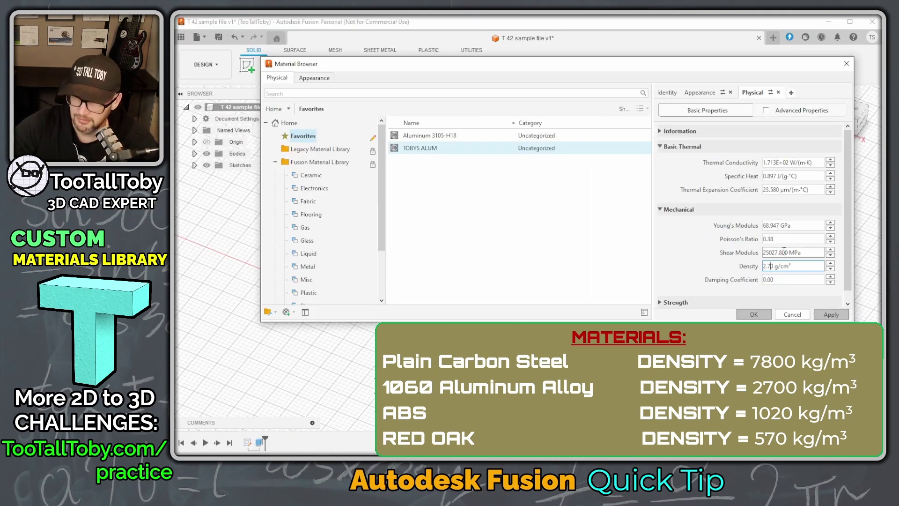
key(Tab)
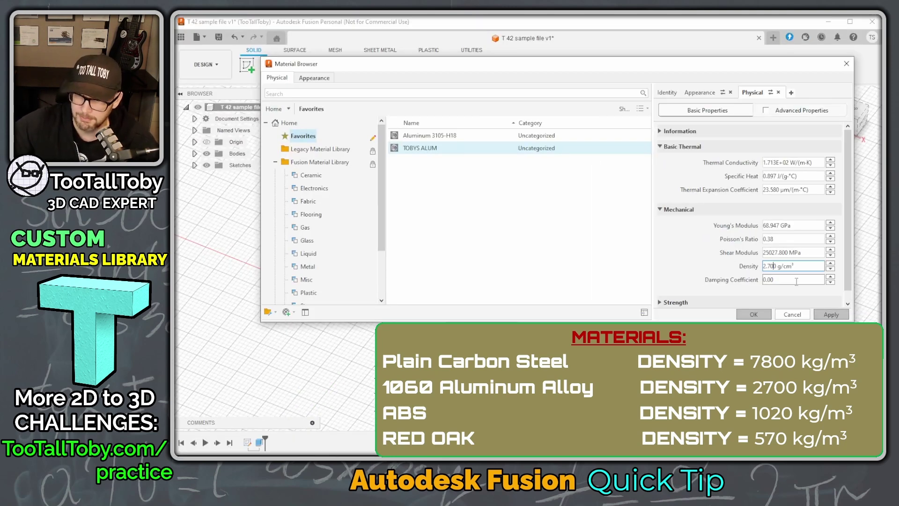
click(832, 315)
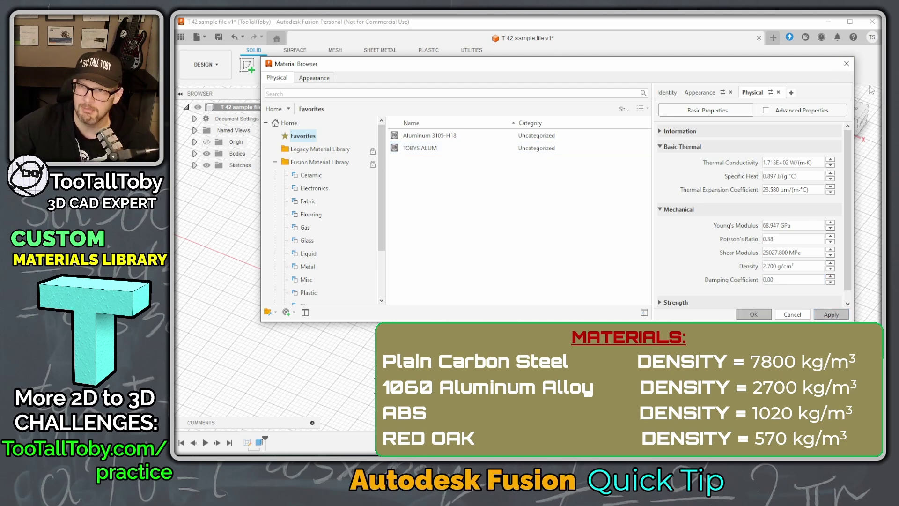
click(847, 63)
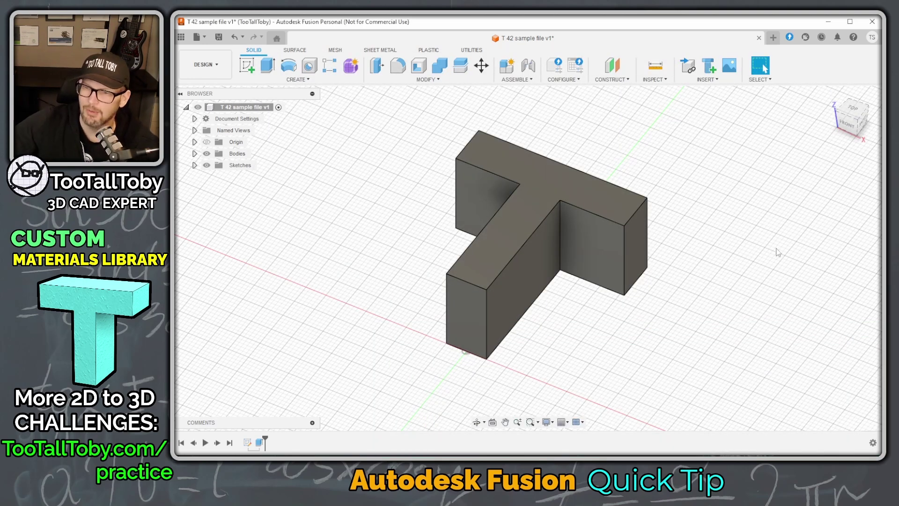
Step: Apply TOBYS ALUM from Favorites to the whole T part, removing its bodies' existing materials
right_click(247, 108)
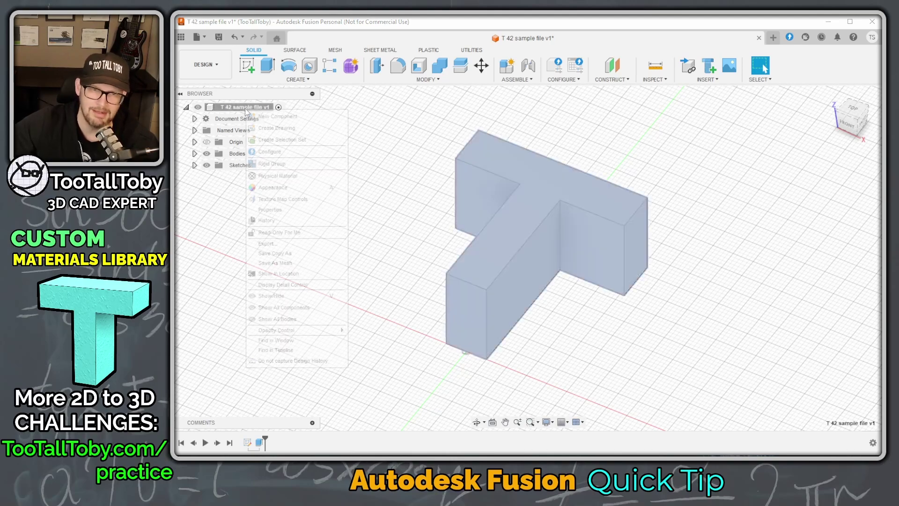
click(296, 175)
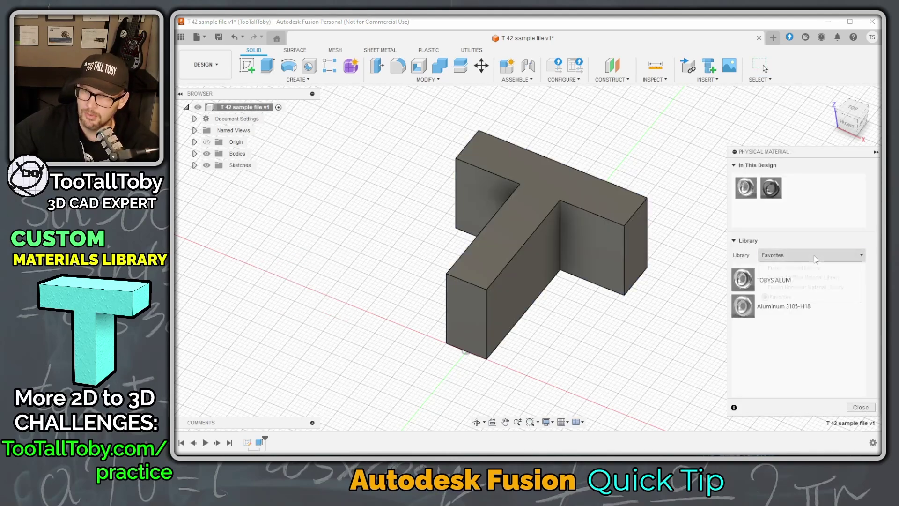
click(814, 255)
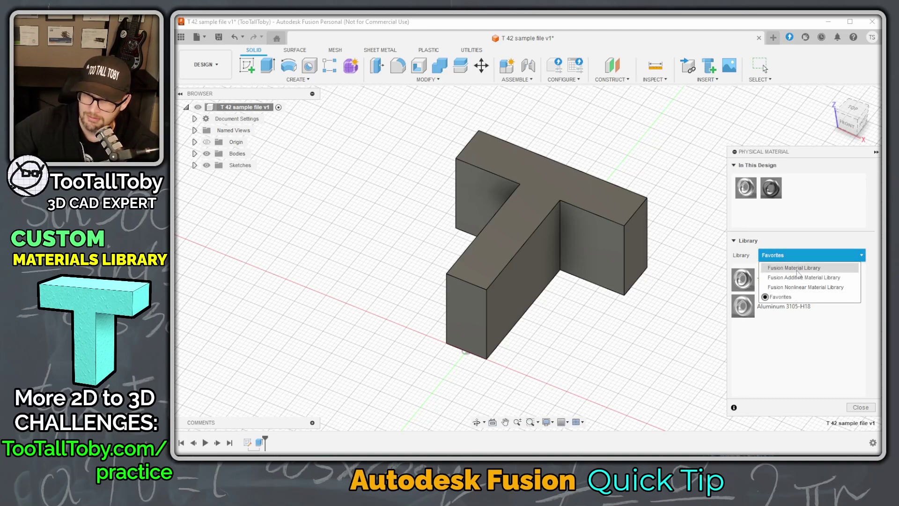
click(799, 269)
click(806, 261)
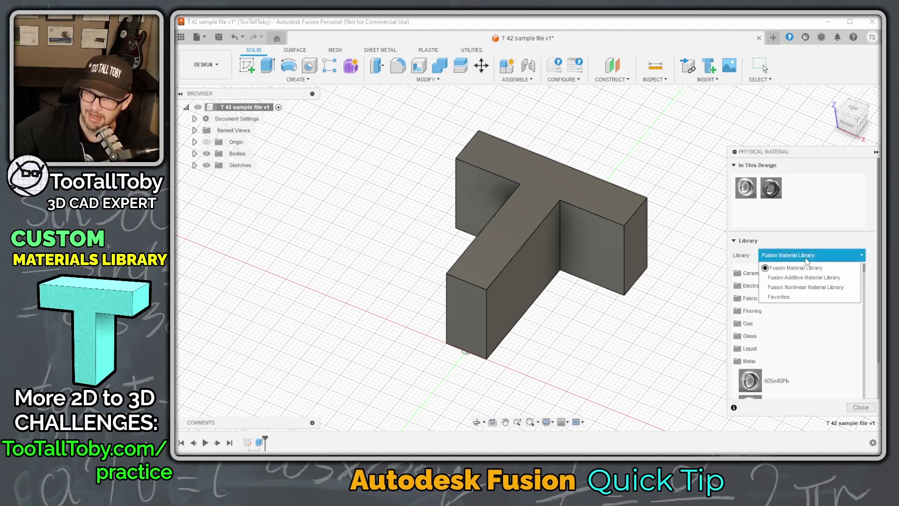
click(780, 297)
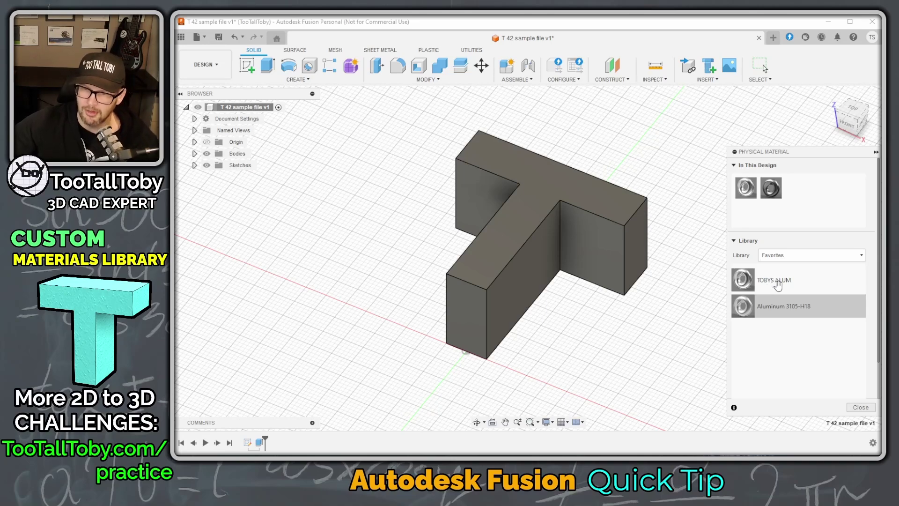
drag(773, 284, 591, 198)
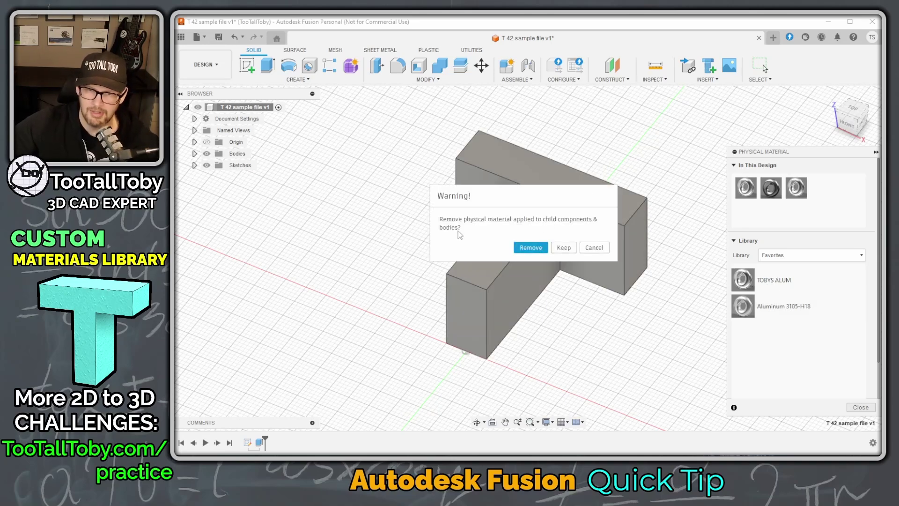
click(530, 249)
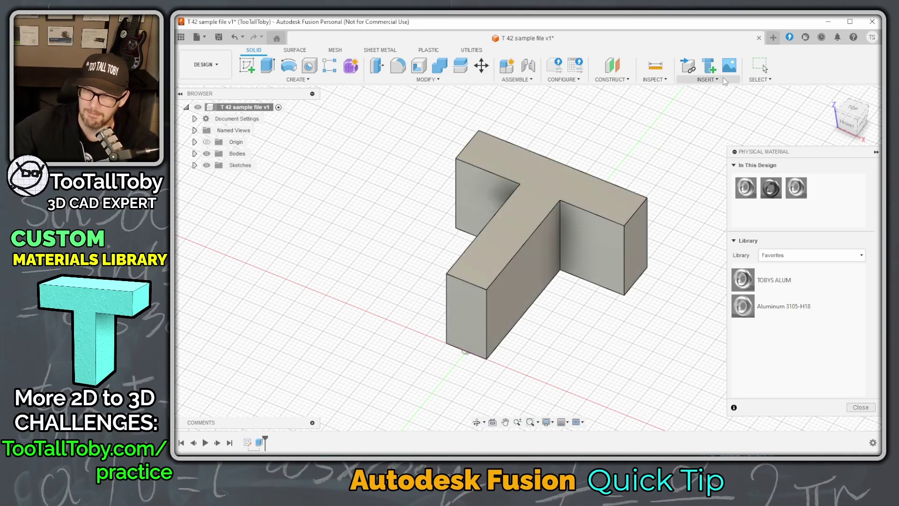
click(849, 406)
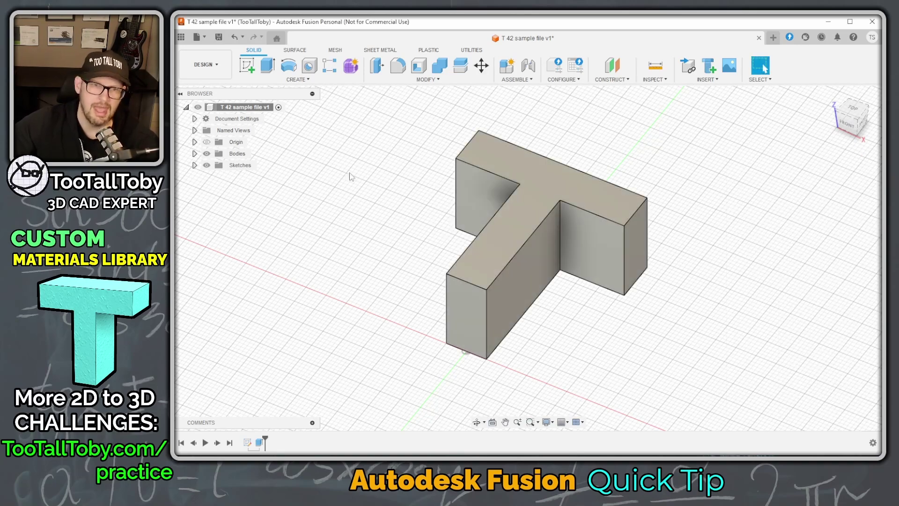
Step: Open the root component's Properties and highlight the TOBYS ALUM mass of 41.958 g
right_click(239, 110)
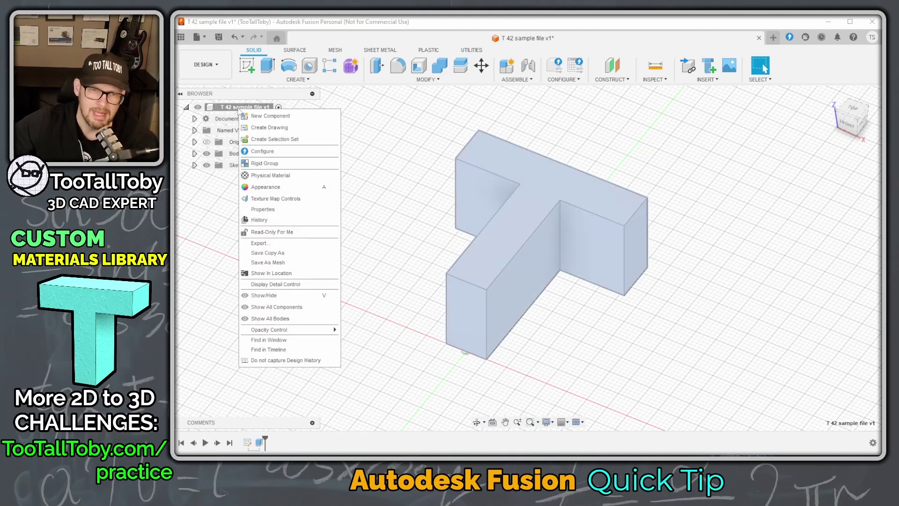
click(279, 213)
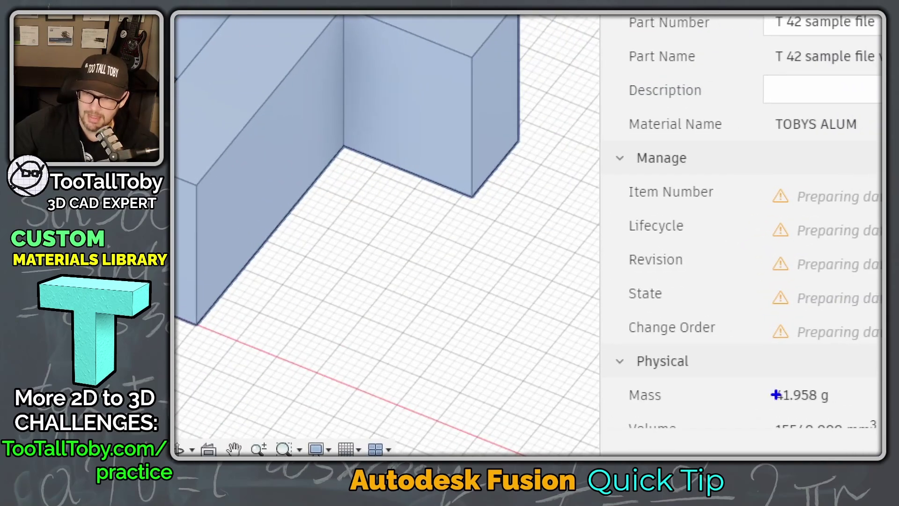
drag(772, 385, 683, 329)
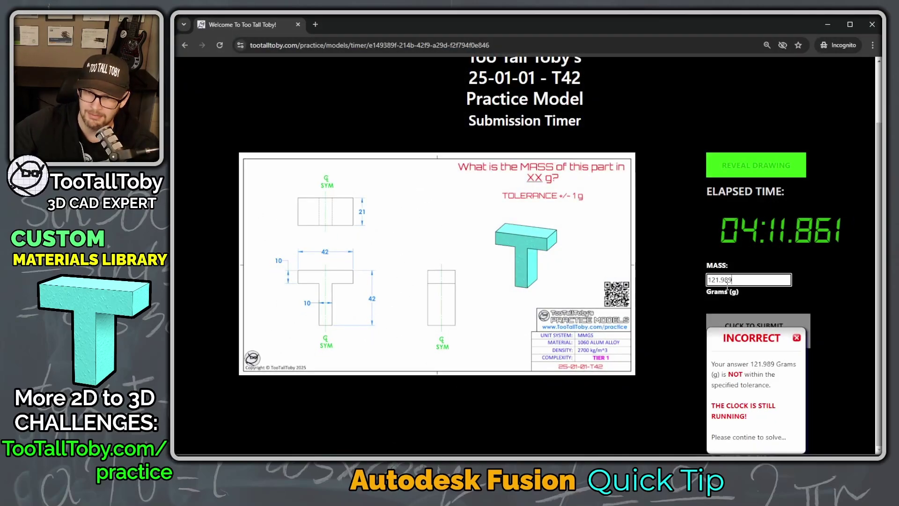
Step: Replace the 121.989 mass answer with 41.958 and submit it
double_click(716, 280)
text(41.)
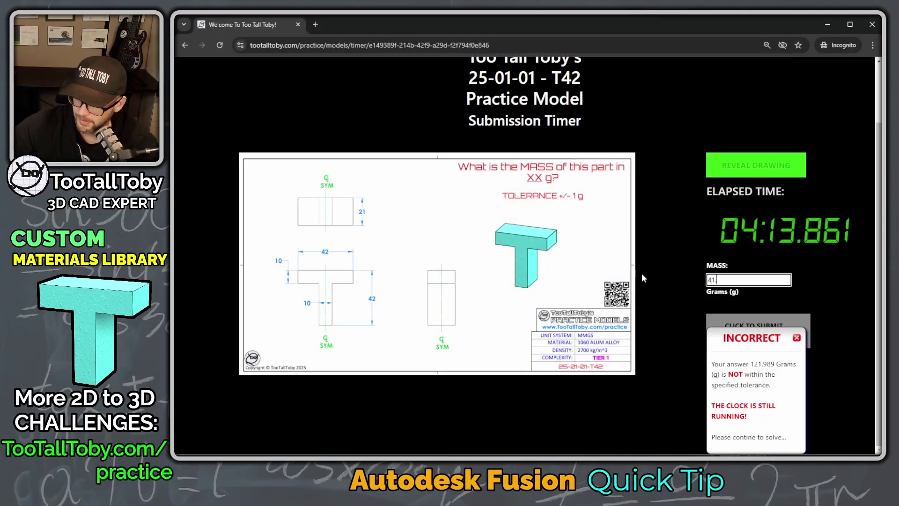
text(958)
key(Return)
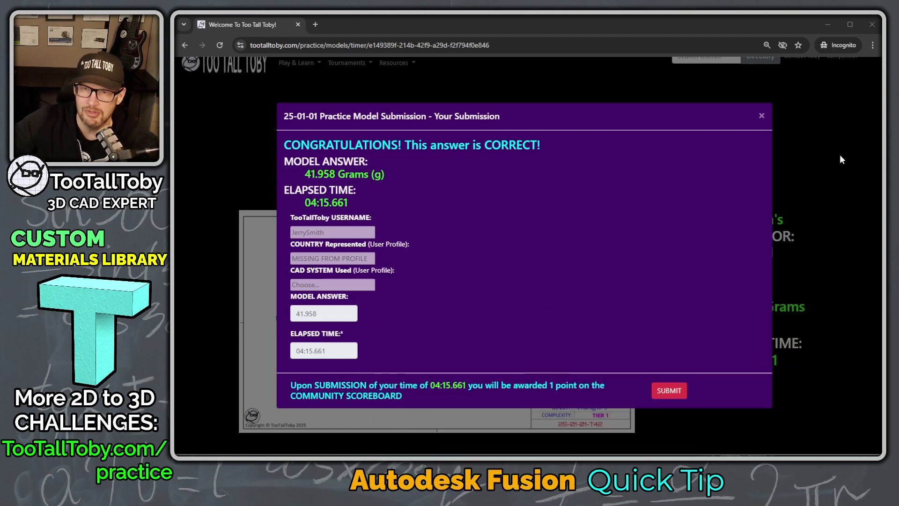
Step: Deselect the T body and open the Material Browser via Modify > Manage Materials
click(827, 24)
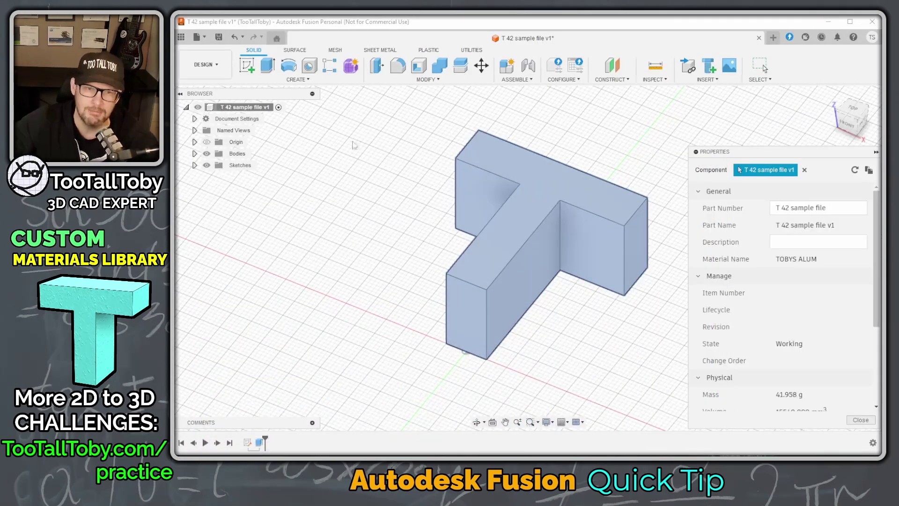
click(405, 114)
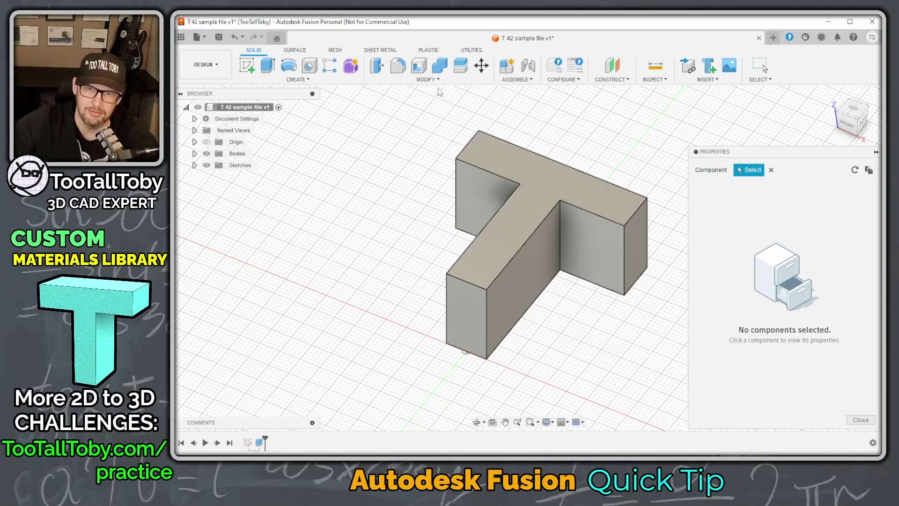
click(427, 80)
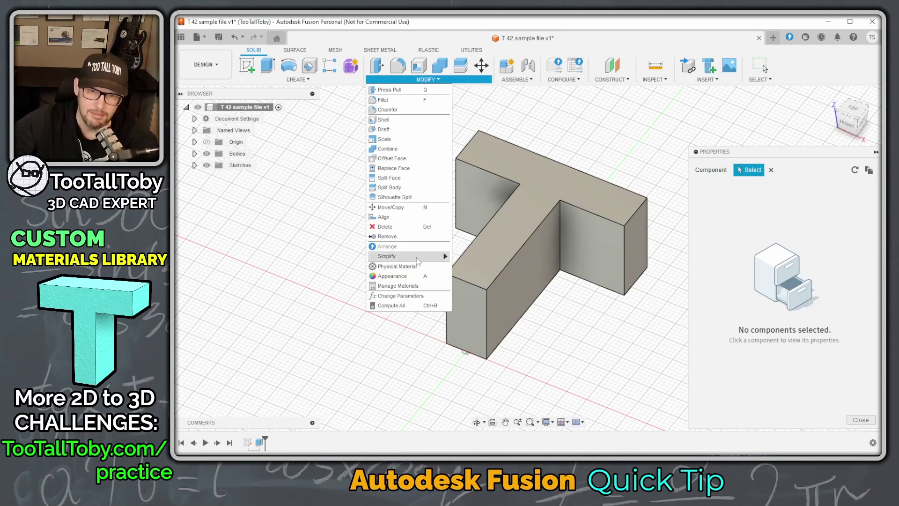
click(407, 286)
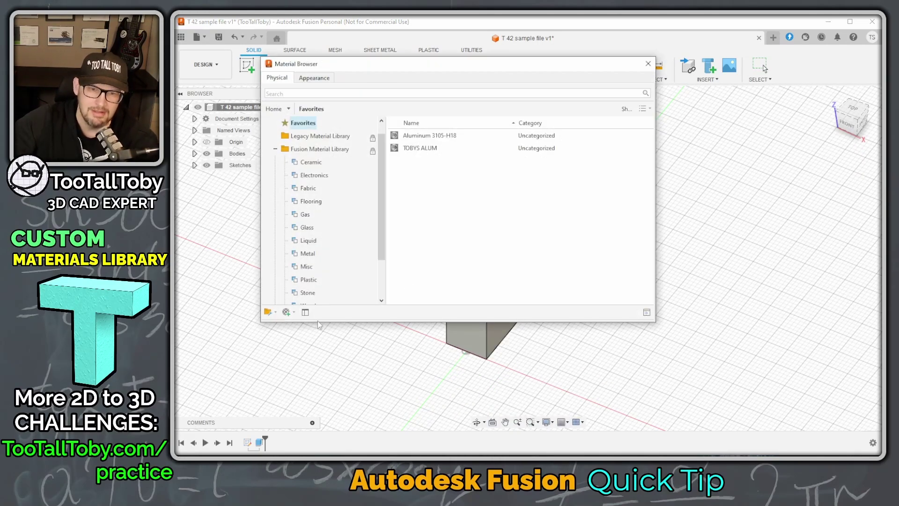
Step: Start a new library as TOBYS CUSTOM MATERIALS.adsklib, cancel it, and reopen the library menu
click(275, 312)
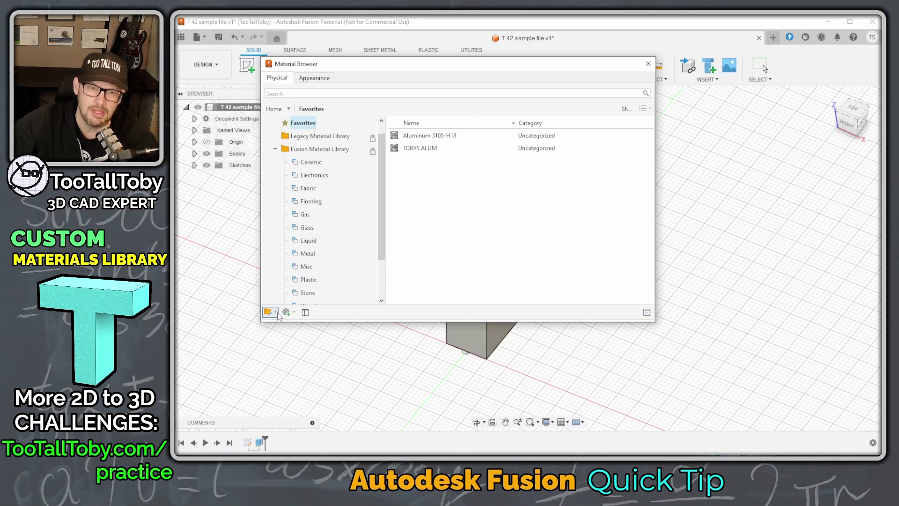
click(275, 312)
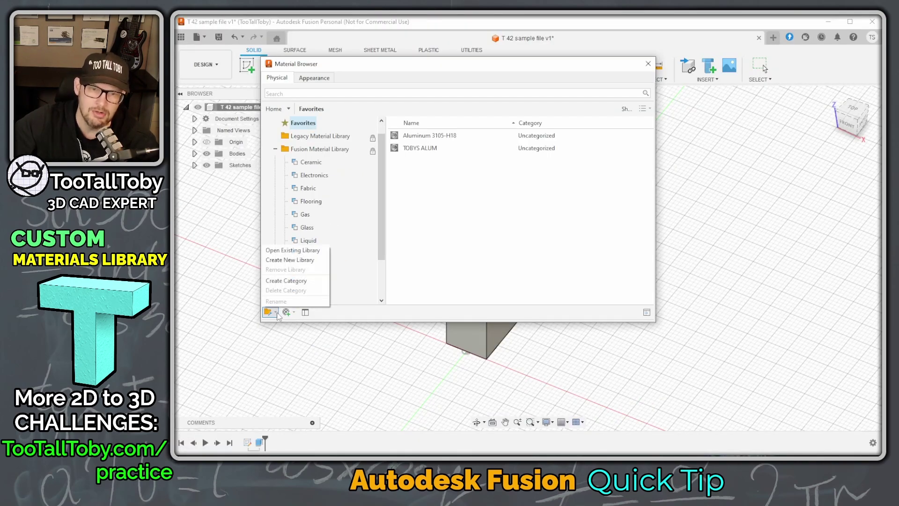
click(309, 261)
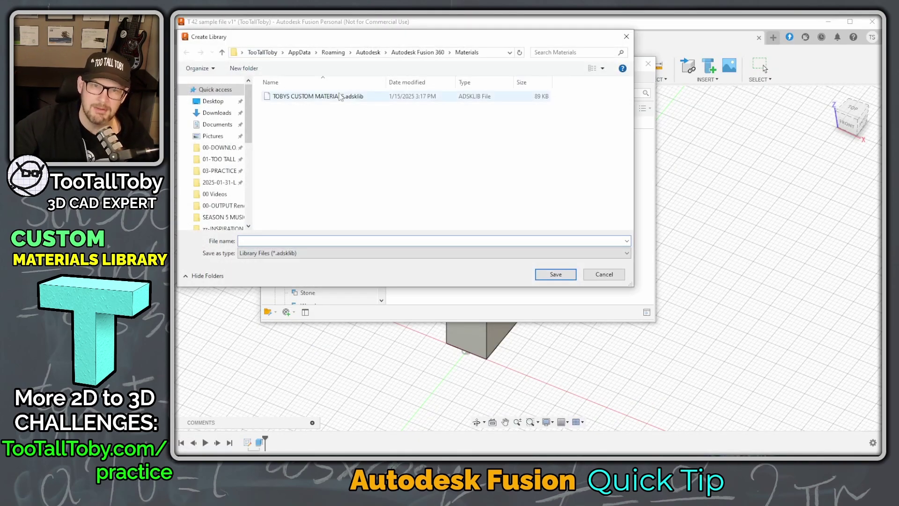
click(286, 97)
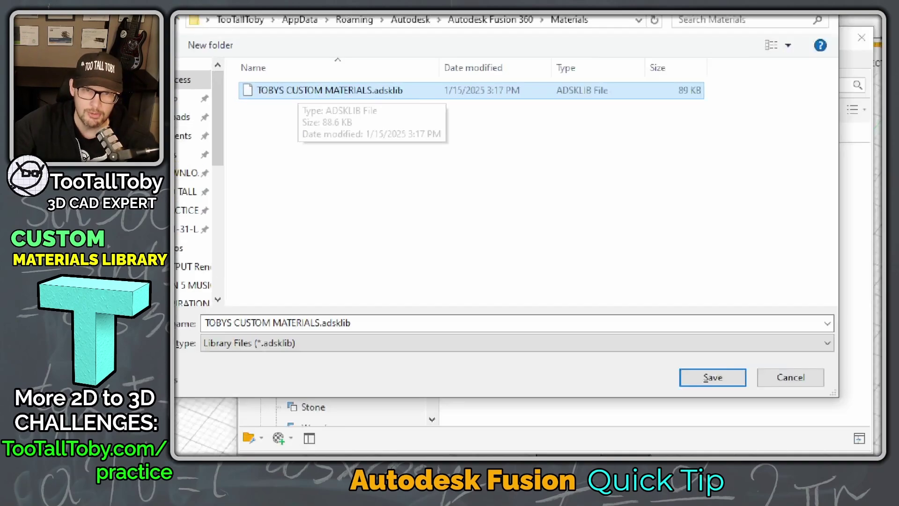
drag(265, 104, 440, 105)
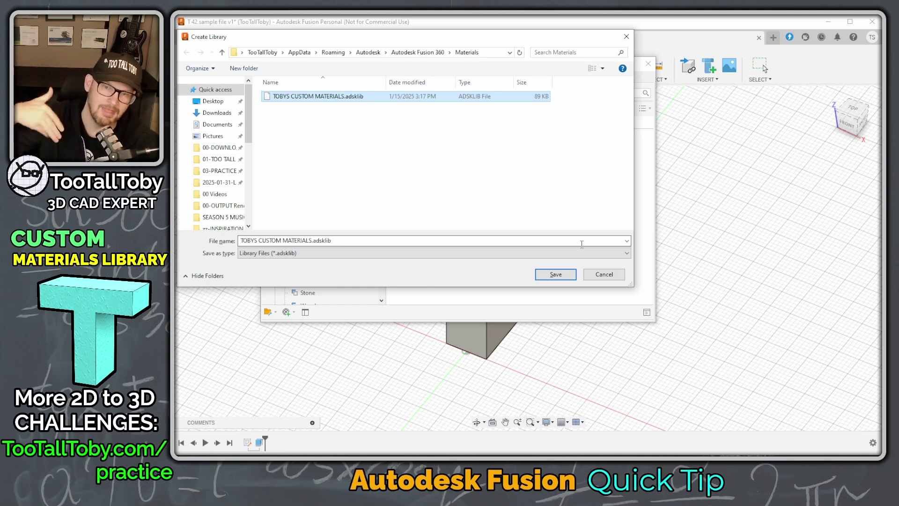
click(603, 274)
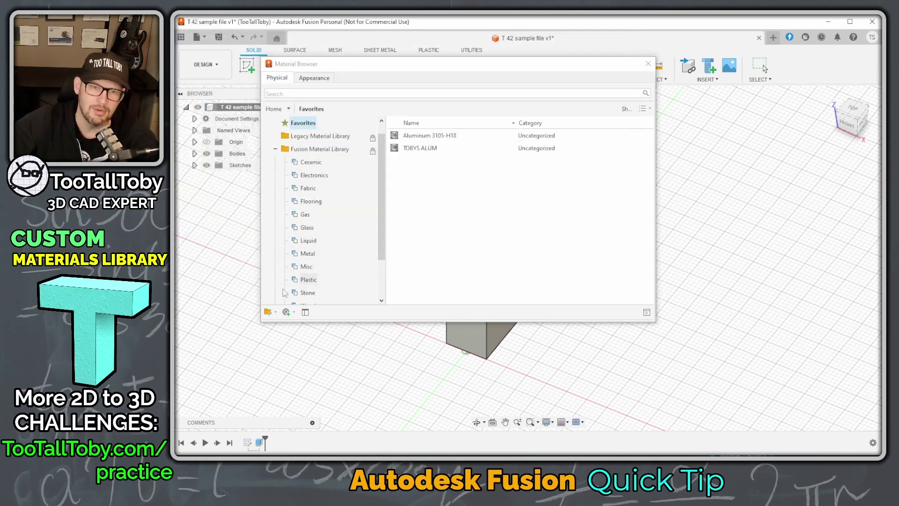
click(276, 313)
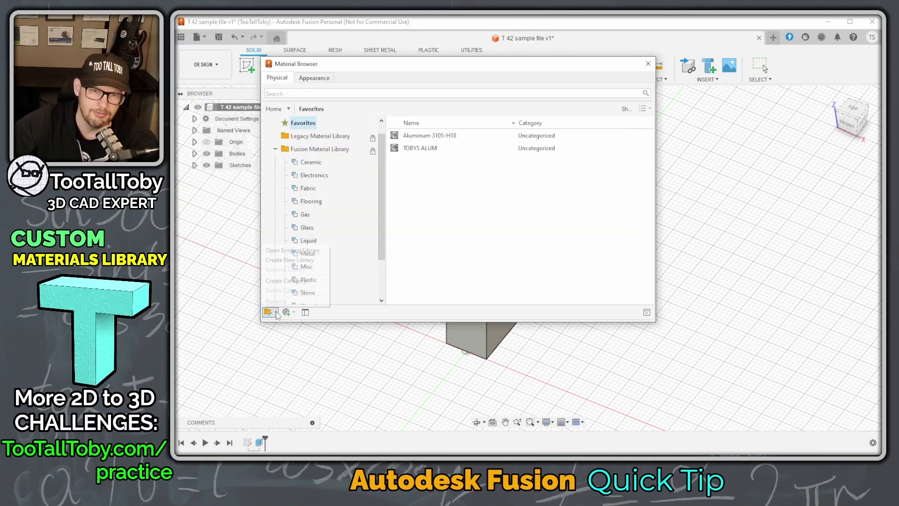
Step: Load the existing TooTallToby-MATERIALS 2025.adsklib library from the Downloads folder
click(298, 250)
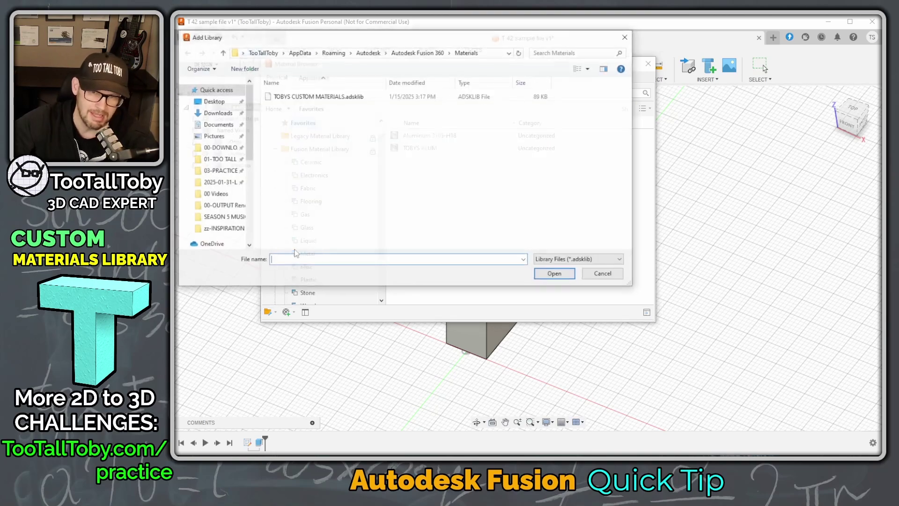
click(217, 113)
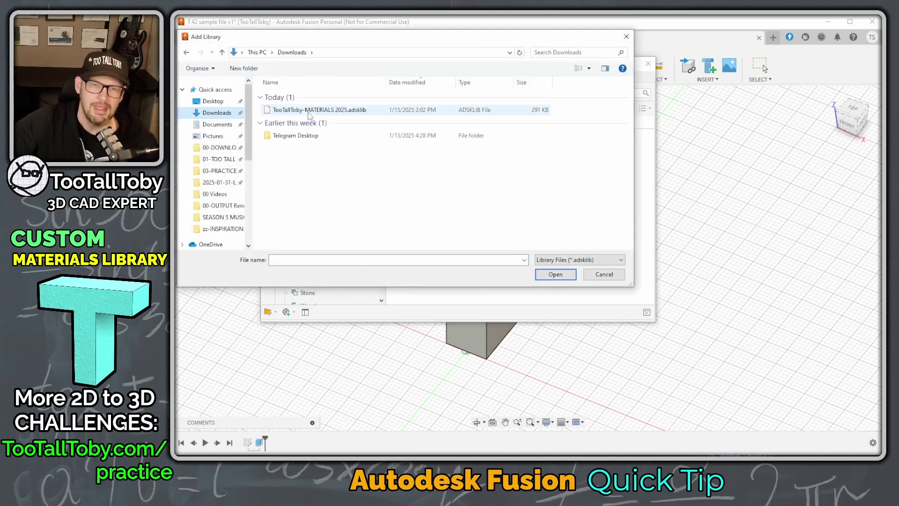
click(310, 110)
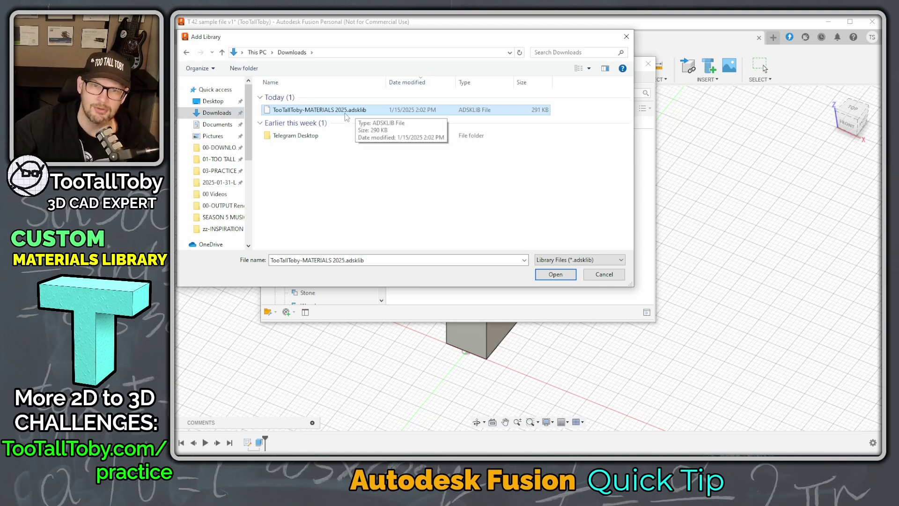
click(555, 274)
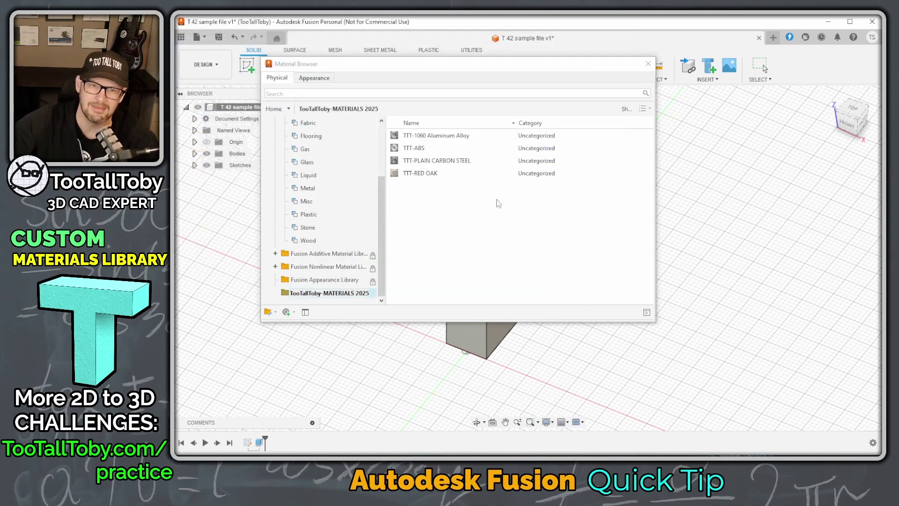
Step: Select TTT-RED OAK and highlight the library's four TTT materials
click(422, 173)
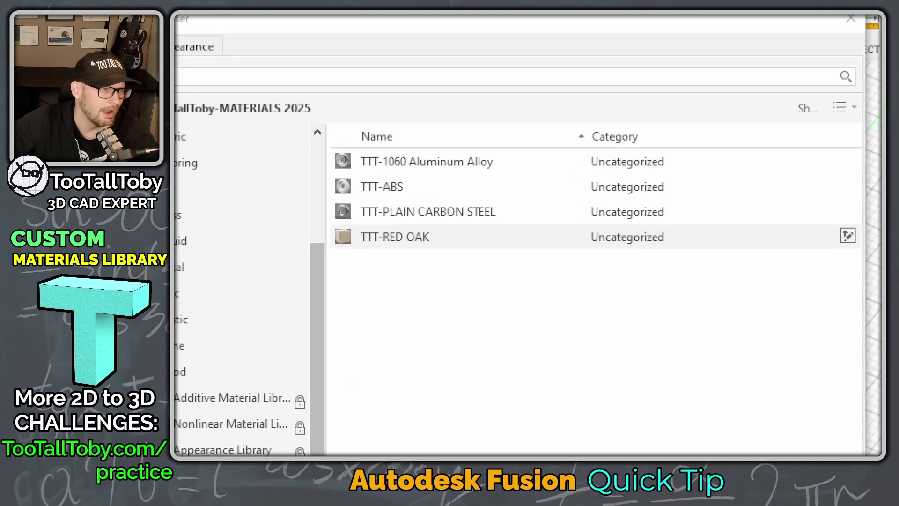
drag(342, 176, 555, 178)
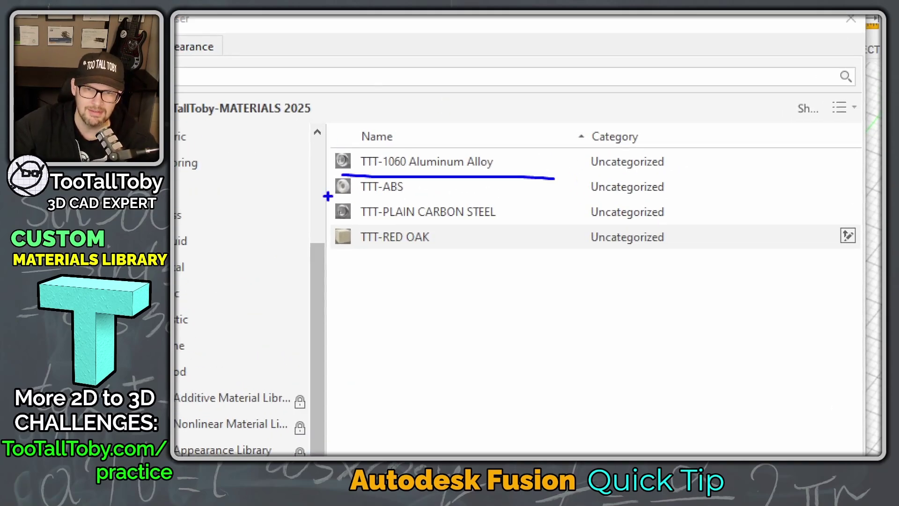
drag(327, 196, 458, 197)
drag(333, 225, 586, 225)
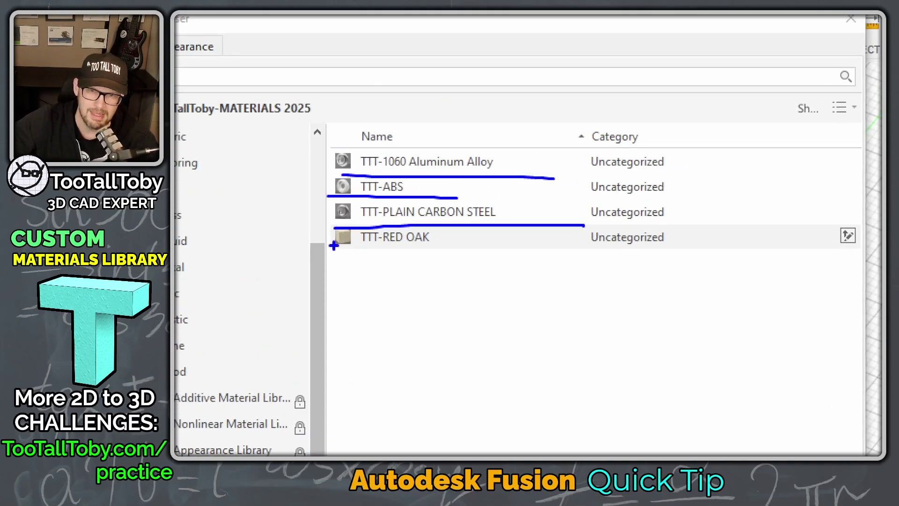
drag(330, 247, 461, 252)
key(Escape)
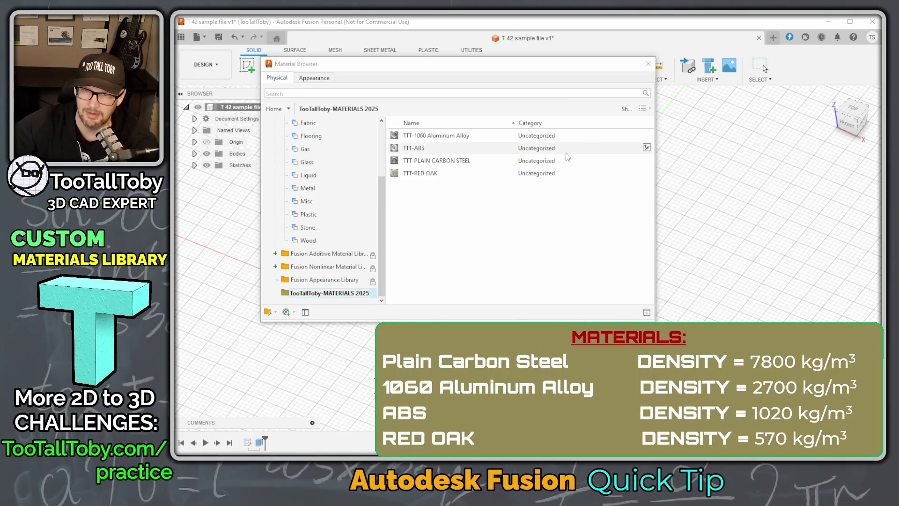
Step: Check the TTT-1060 Aluminum Alloy density in its Physical properties
click(583, 135)
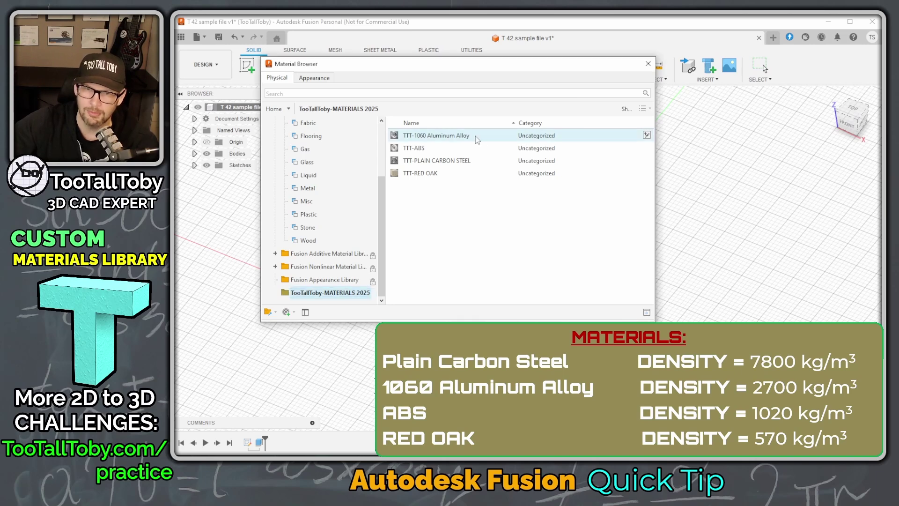
click(646, 135)
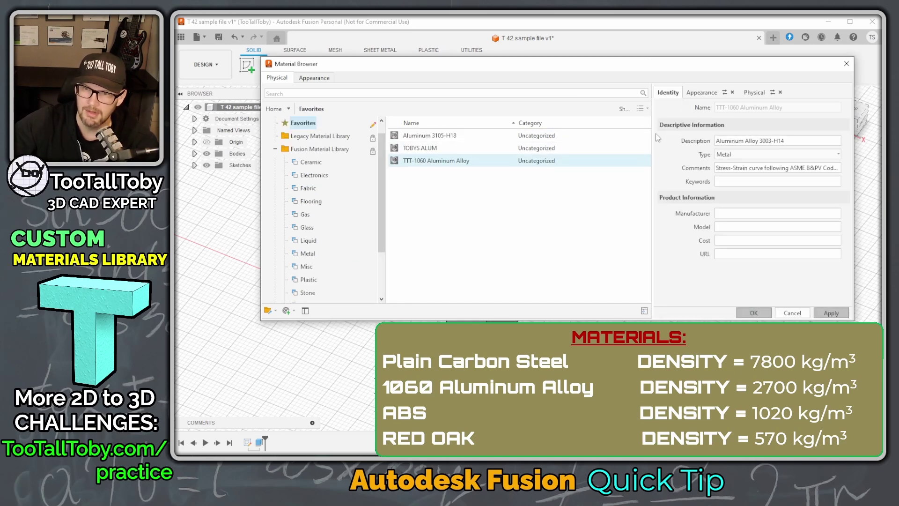
click(755, 93)
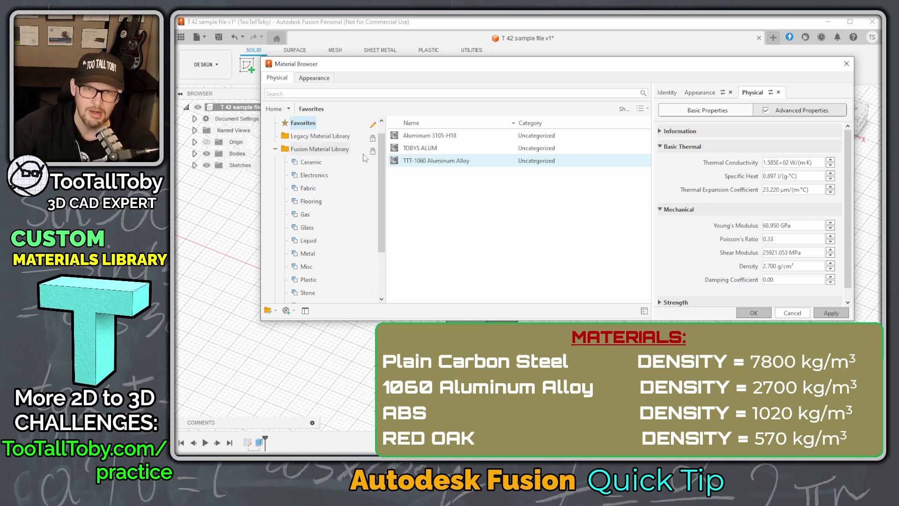
drag(382, 176, 382, 219)
click(331, 292)
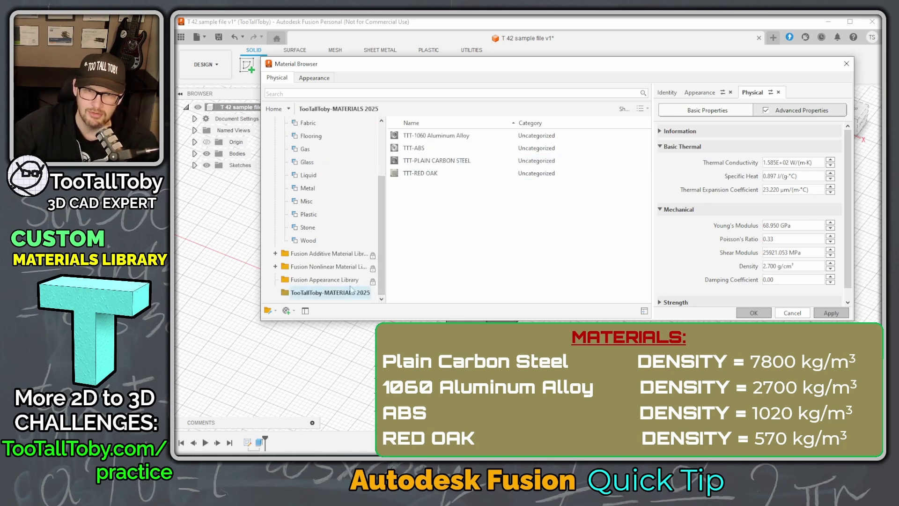
Step: Check TTT-ABS, TTT-PLAIN CARBON STEEL and TTT-RED OAK (0.570 g/cm³) densities, then cancel
click(415, 148)
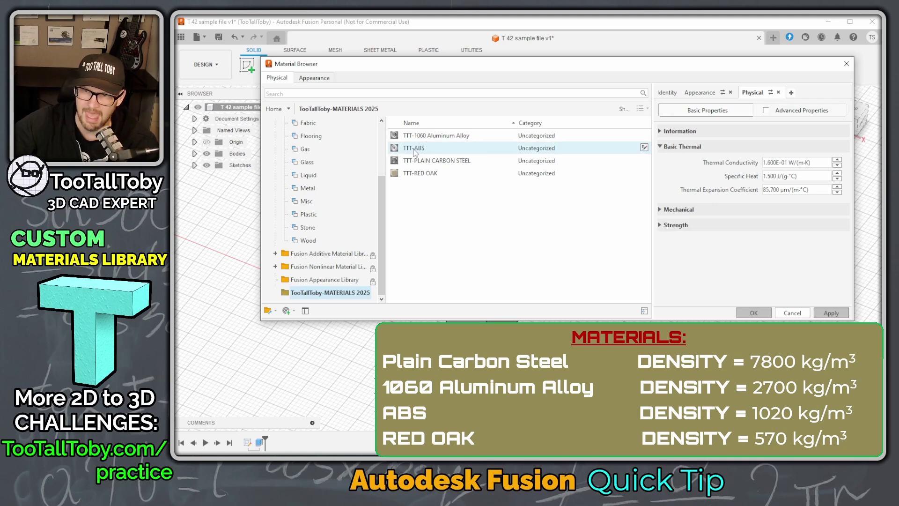
click(660, 210)
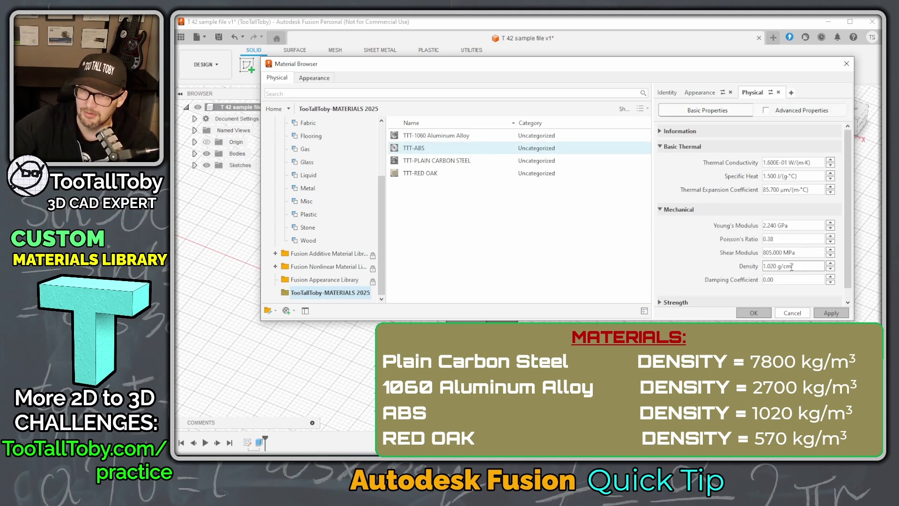
click(449, 162)
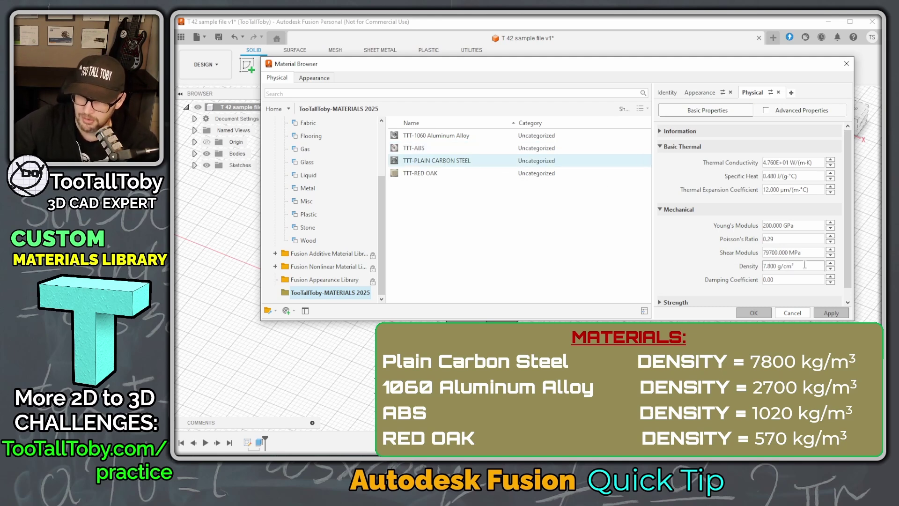
click(421, 176)
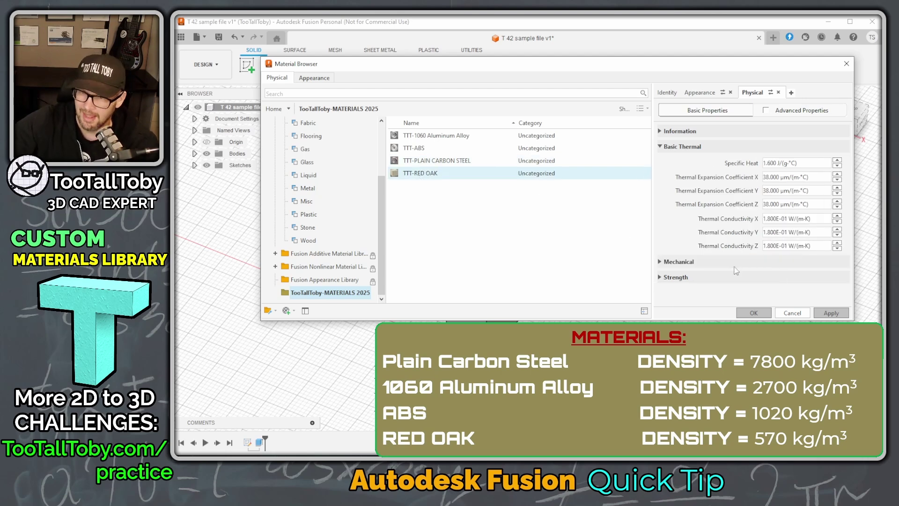
click(665, 262)
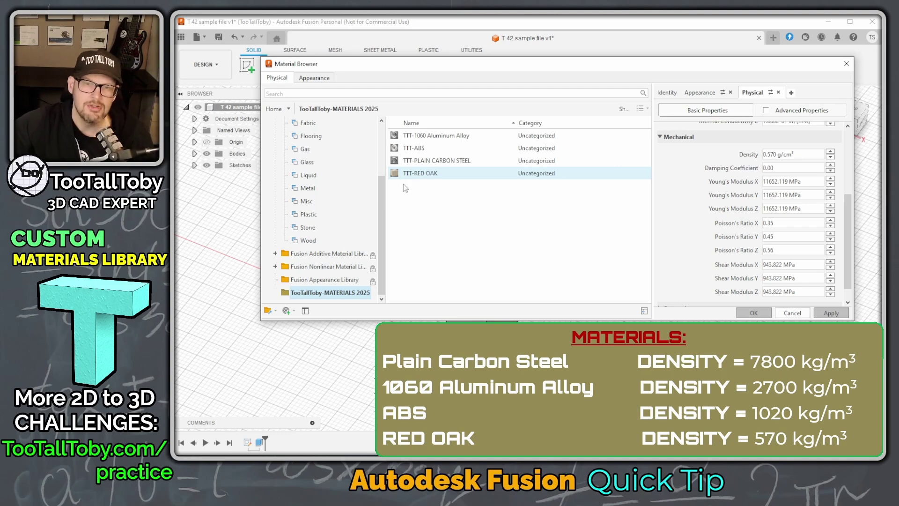
click(791, 313)
Step: Apply TTT-RED OAK from the TooTallToby-MATERIALS 2025 default folder to the T body
click(645, 63)
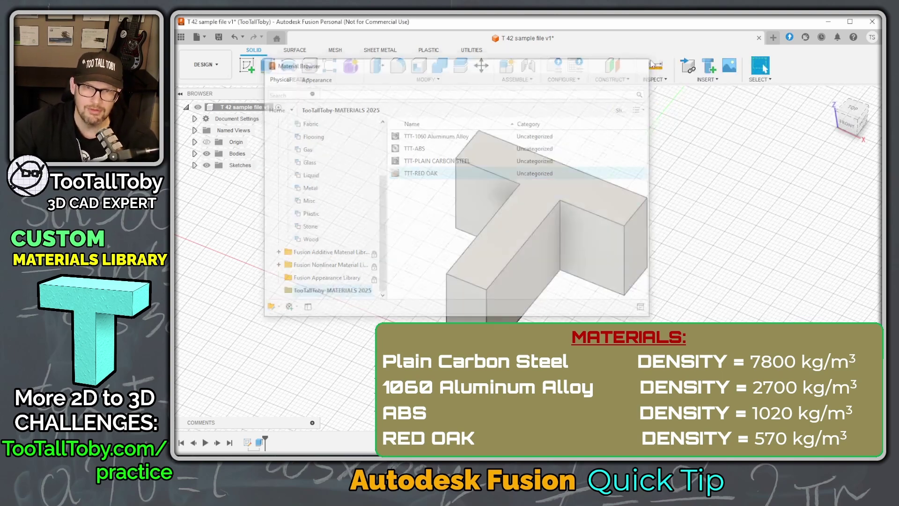
right_click(247, 110)
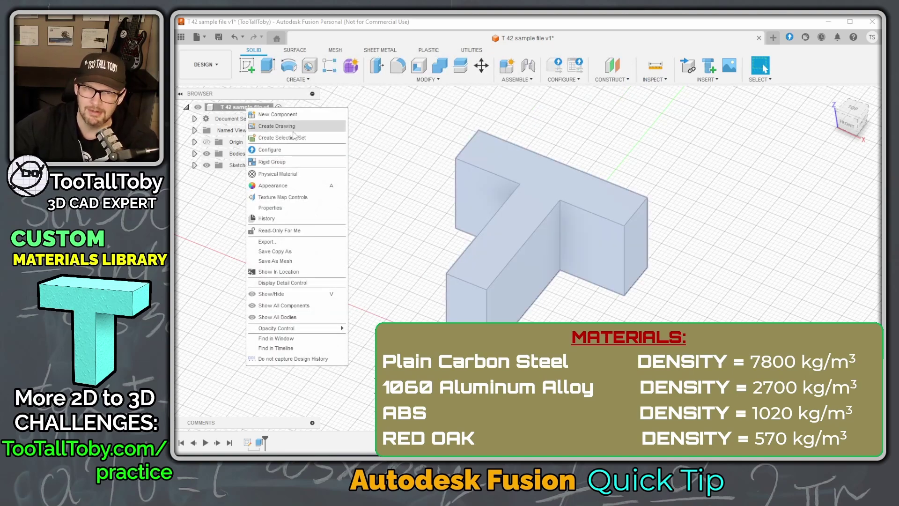
click(283, 174)
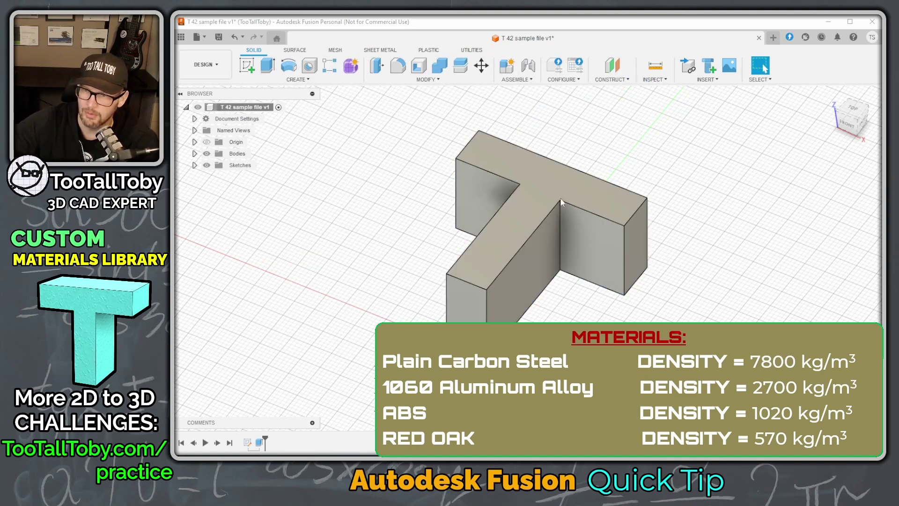
click(861, 256)
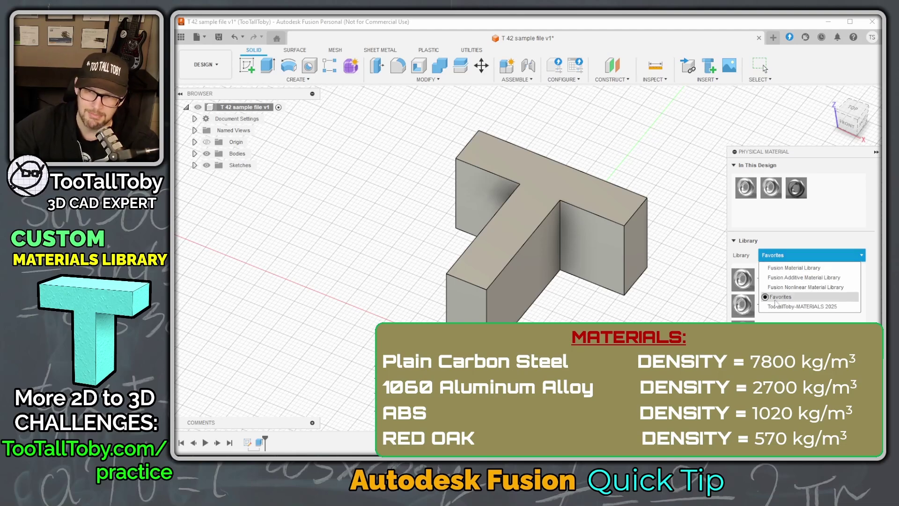
click(798, 307)
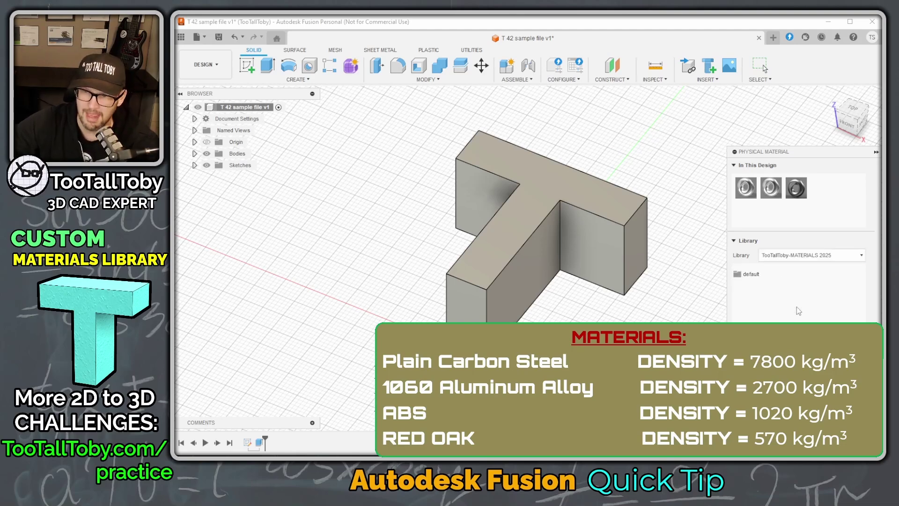
click(755, 276)
drag(771, 379, 541, 170)
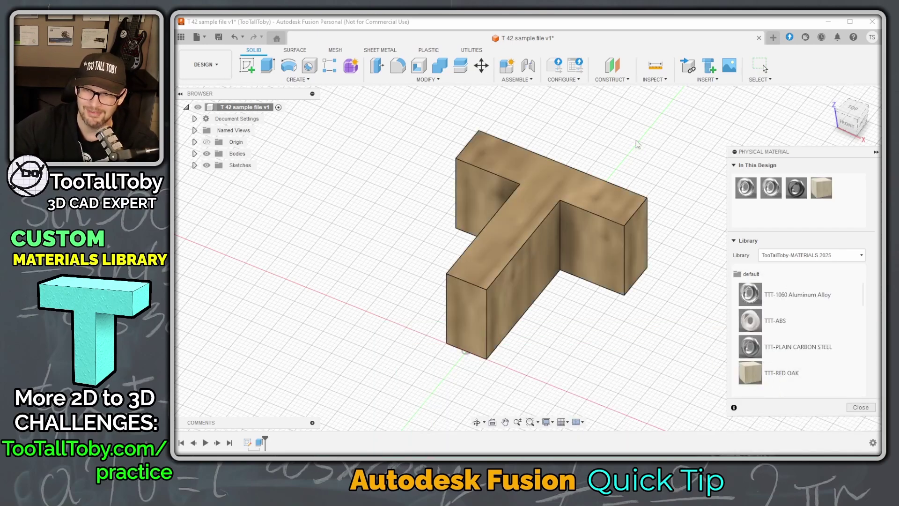
click(861, 407)
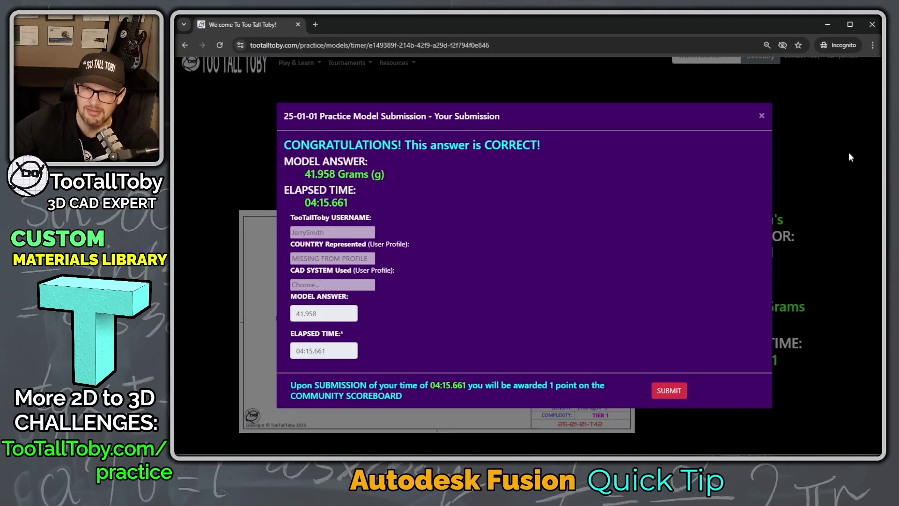
Step: Go back twice to the TooTallToby practice model list, browse it, then minimize the browser
click(185, 45)
click(186, 45)
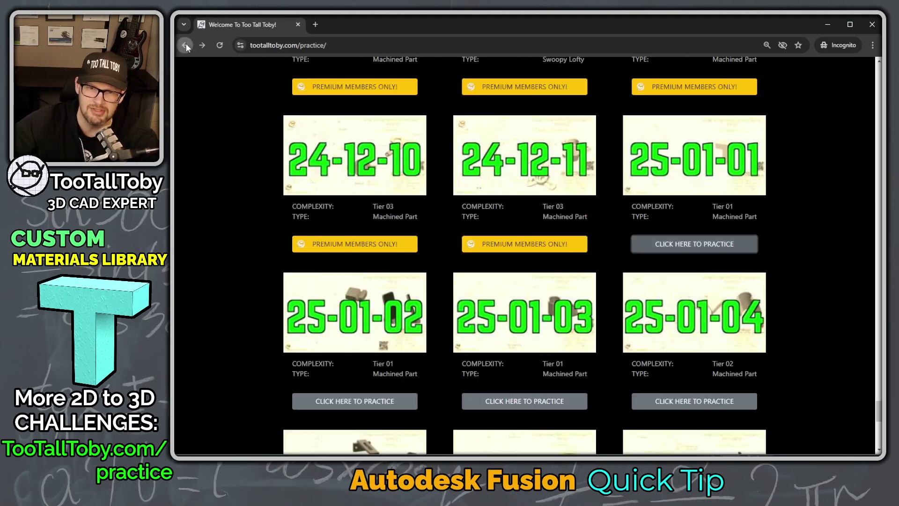
scroll(659, 152, up, 1)
scroll(659, 152, up, 20)
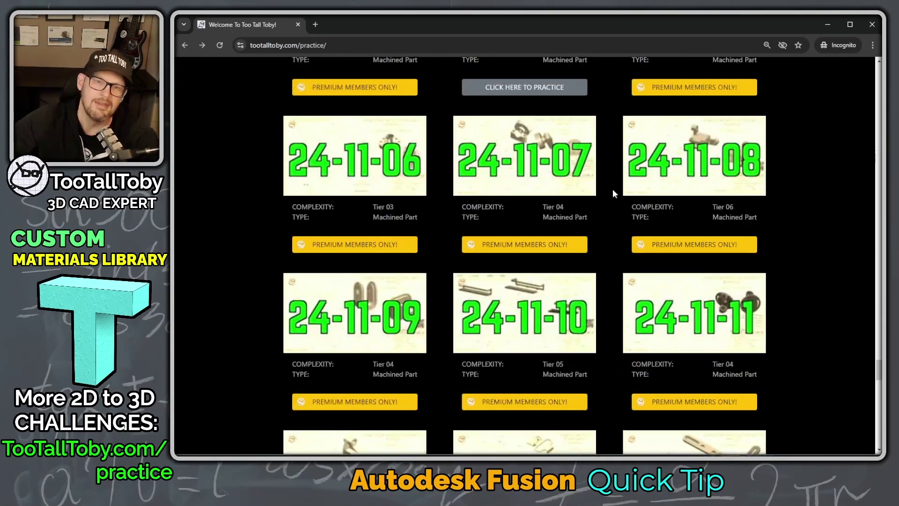
scroll(611, 200, up, 2)
scroll(611, 201, down, 20)
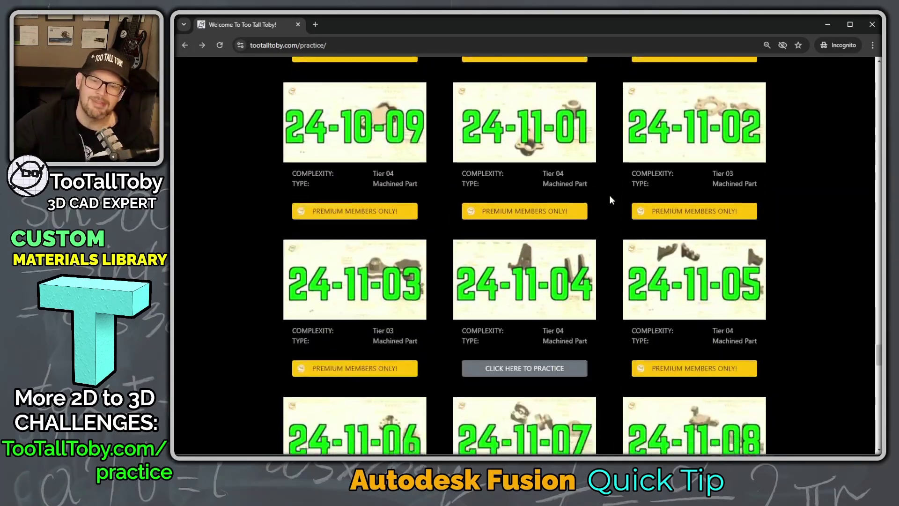
scroll(610, 200, down, 7)
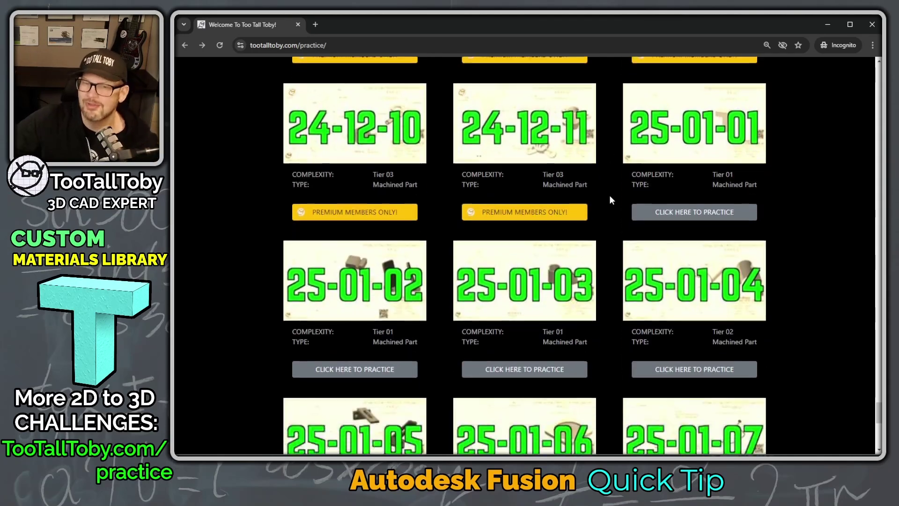
scroll(646, 215, up, 1)
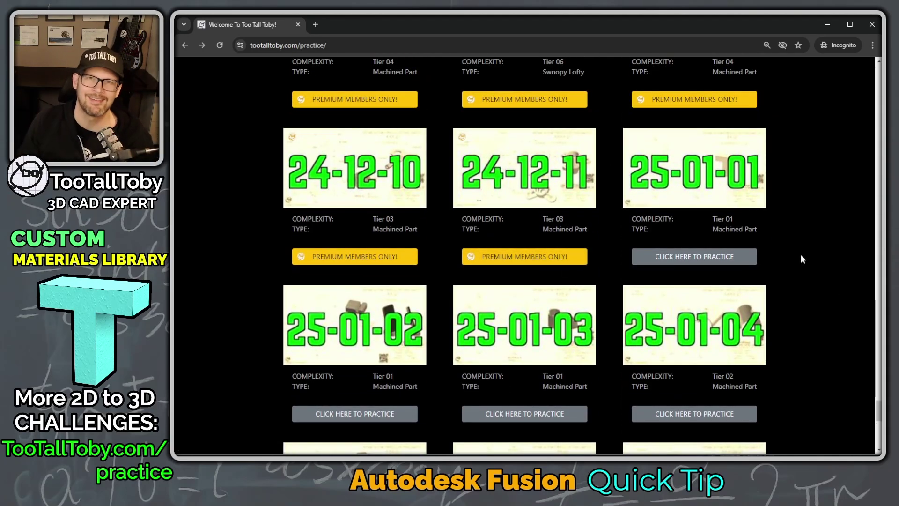
click(827, 26)
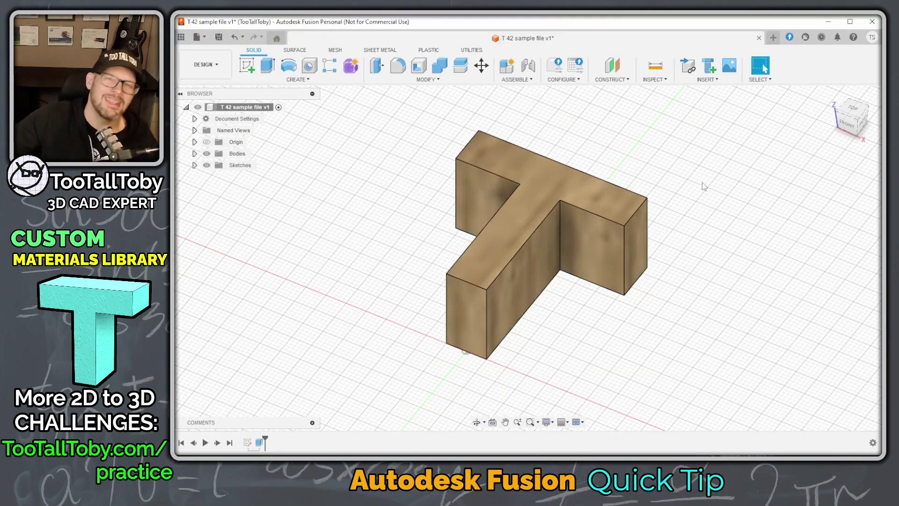